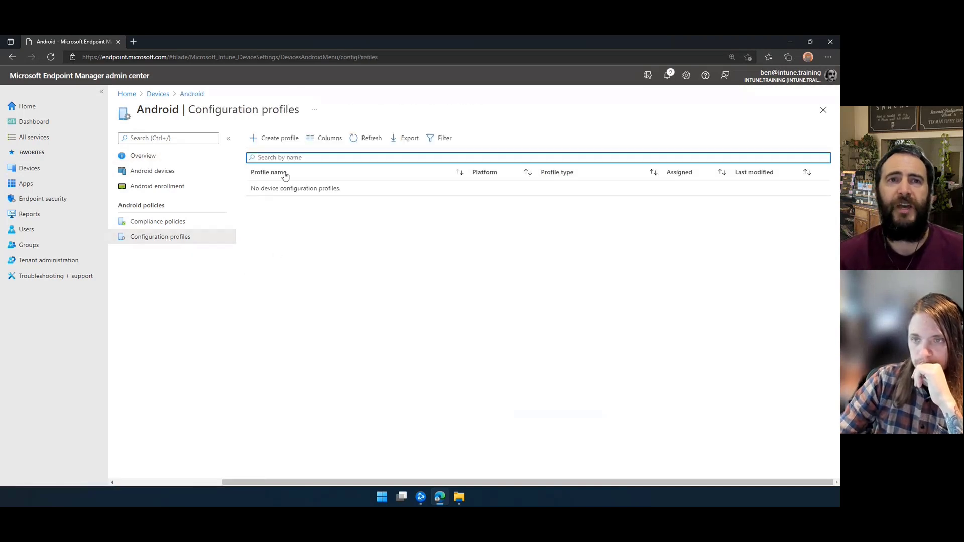
# Start a new configuration profile for the Android Enterprise platform using the Trusted certificate type under Personally-Owned Work Profile
pyautogui.click(277, 140)
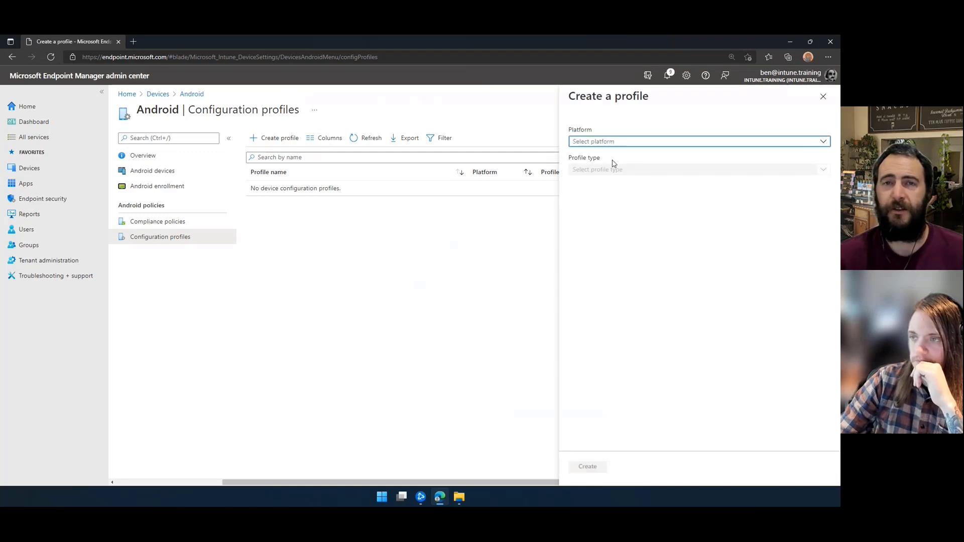
pyautogui.click(610, 143)
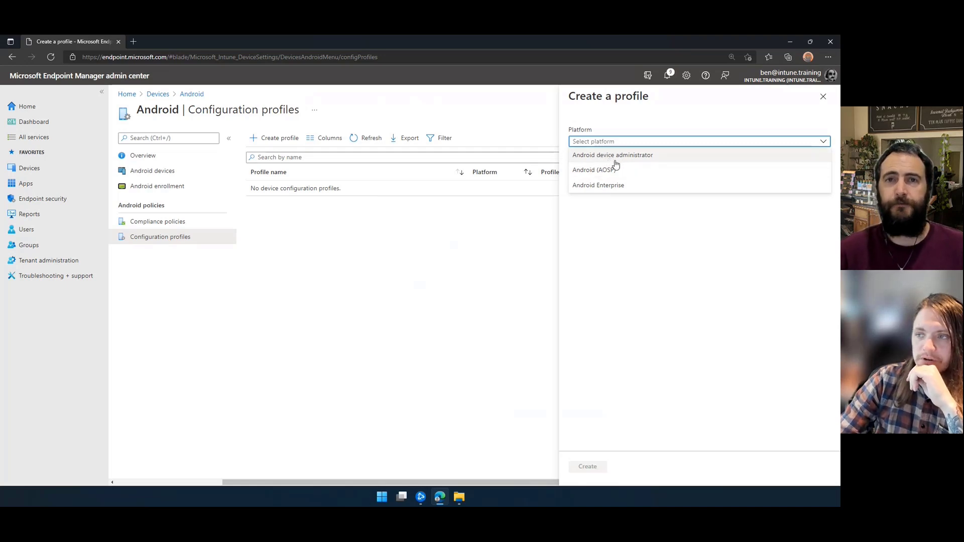
pyautogui.click(597, 187)
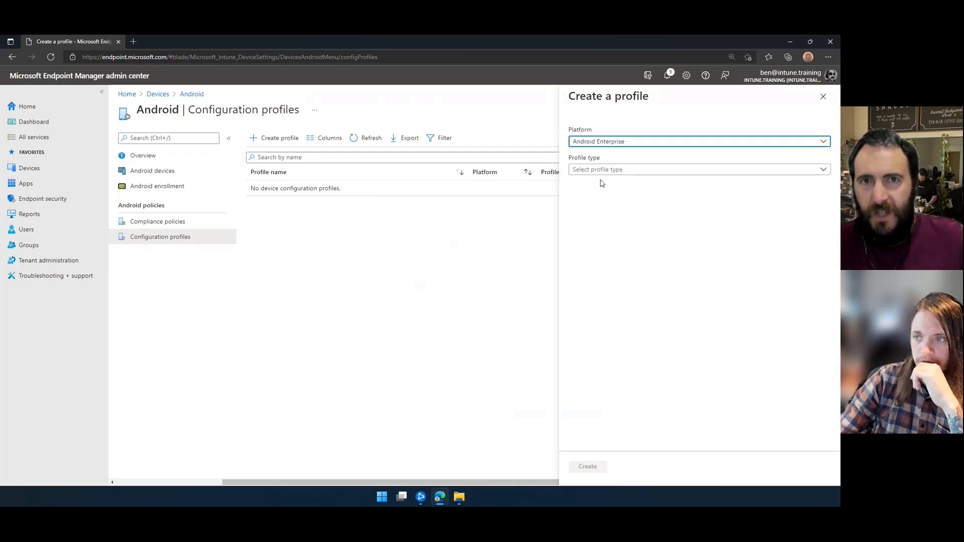
pyautogui.click(606, 171)
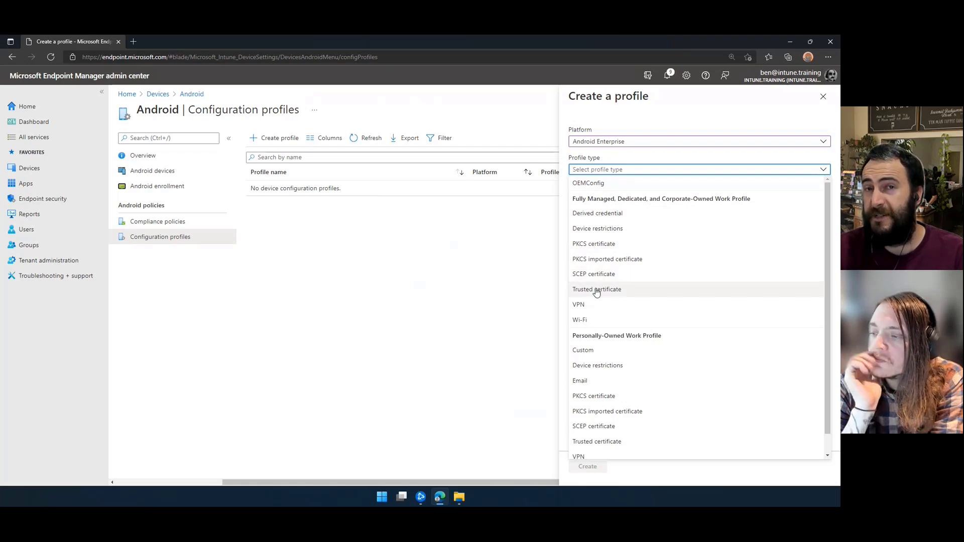
pyautogui.scroll(-1, 597, 292)
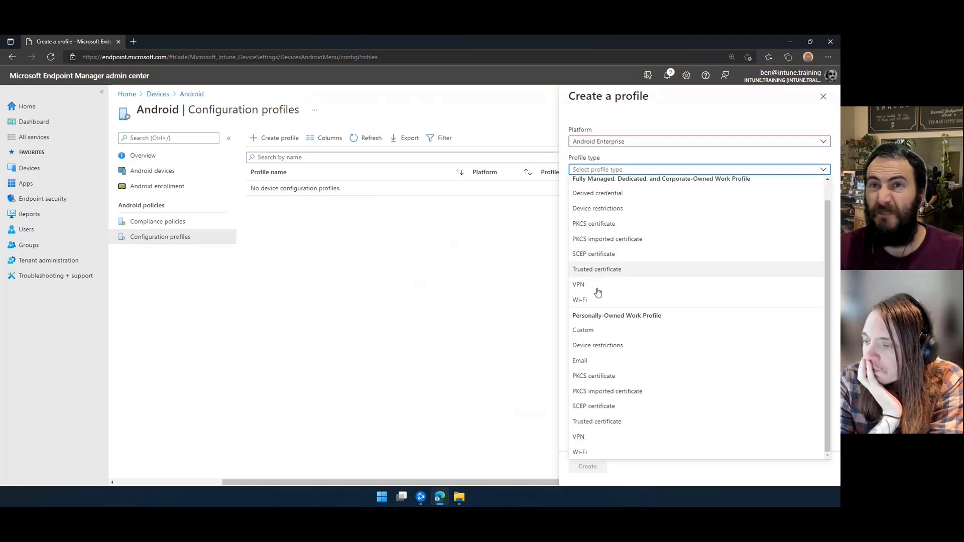
pyautogui.scroll(1, 597, 292)
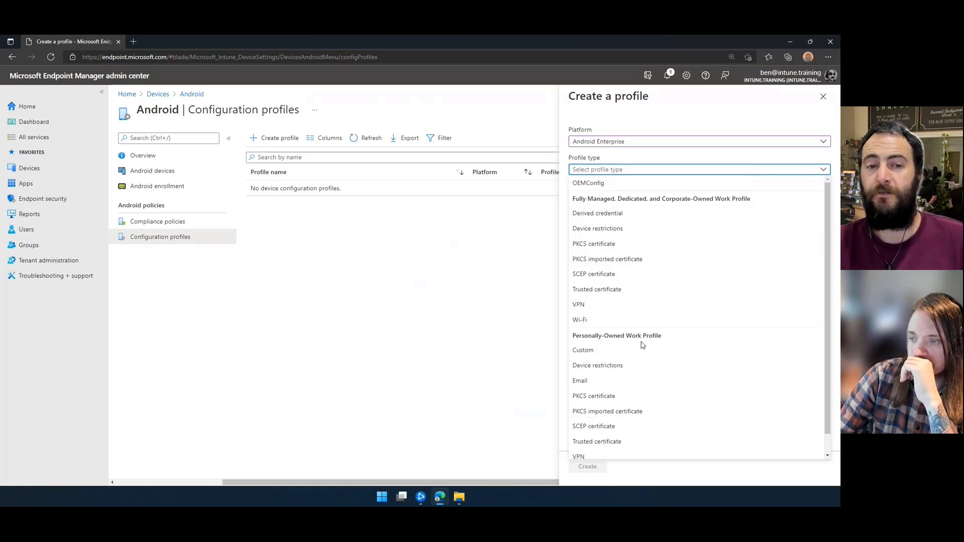
pyautogui.scroll(-1, 610, 369)
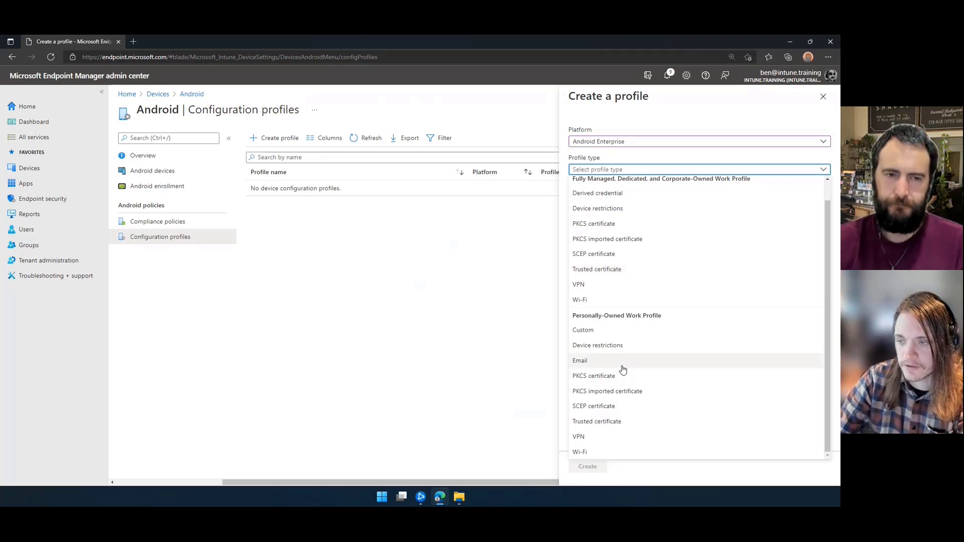
pyautogui.click(617, 422)
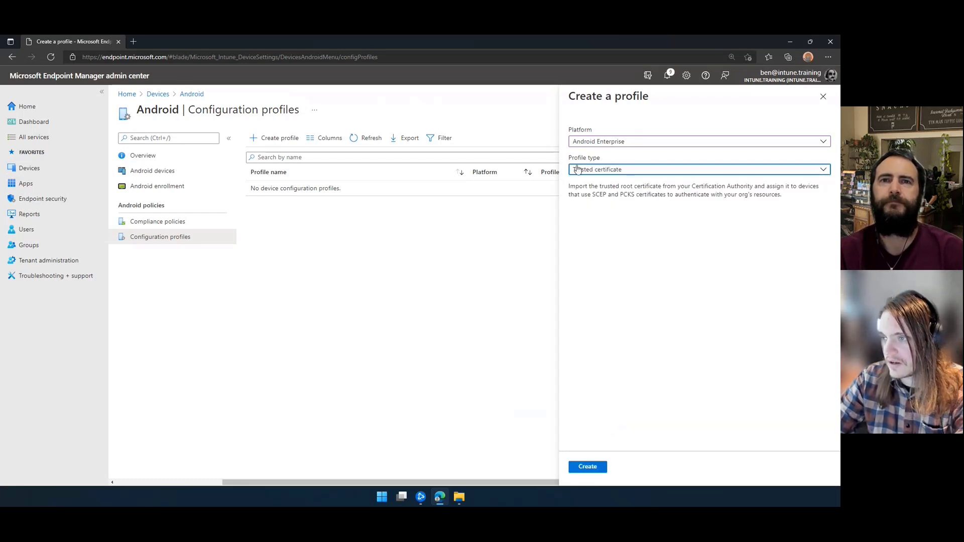
pyautogui.click(588, 466)
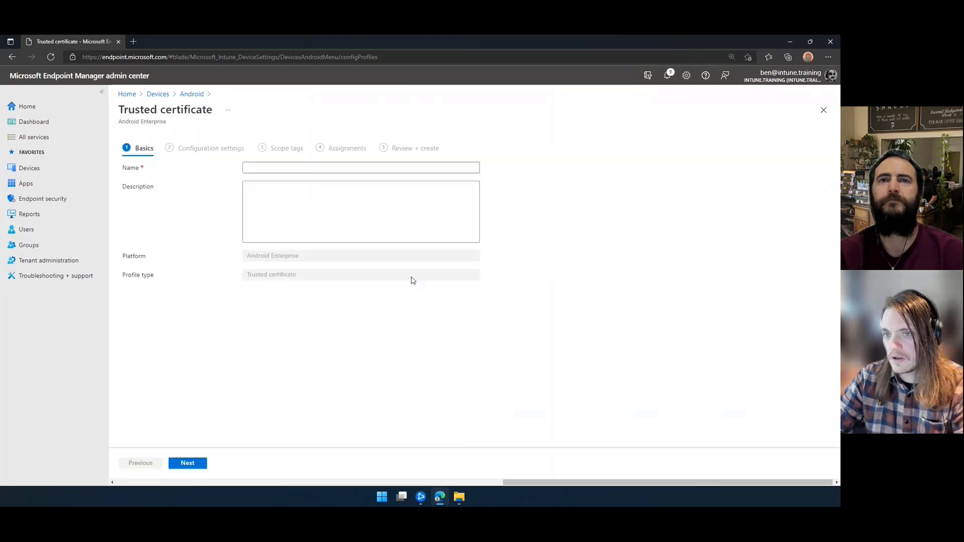
# Name the trusted certificate profile "Android Enterprise - Personal Work Profile - Root Certificate"
pyautogui.click(315, 167)
pyautogui.write('Android EWW')
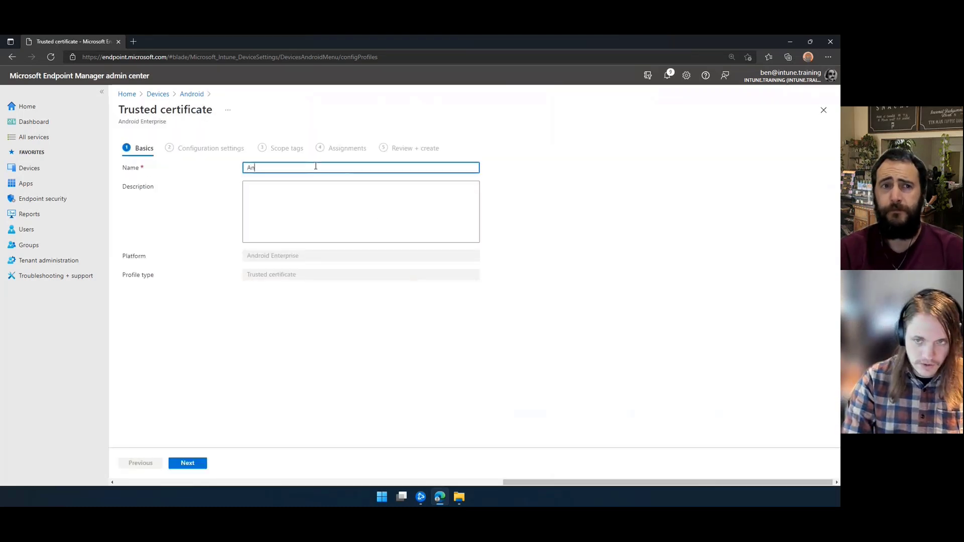
pyautogui.press('BackSpace')
pyautogui.press('BackSpace')
pyautogui.write('nterprise')
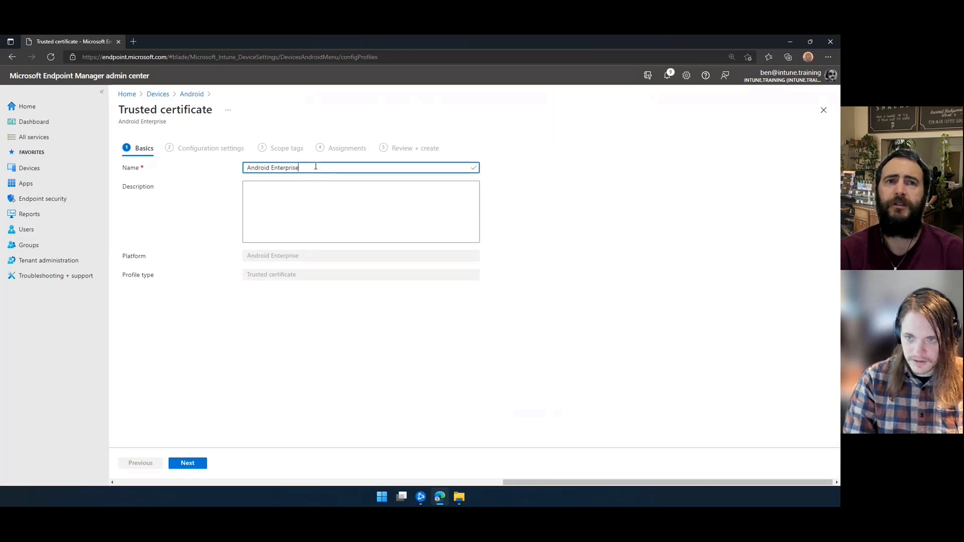
pyautogui.write(' - ')
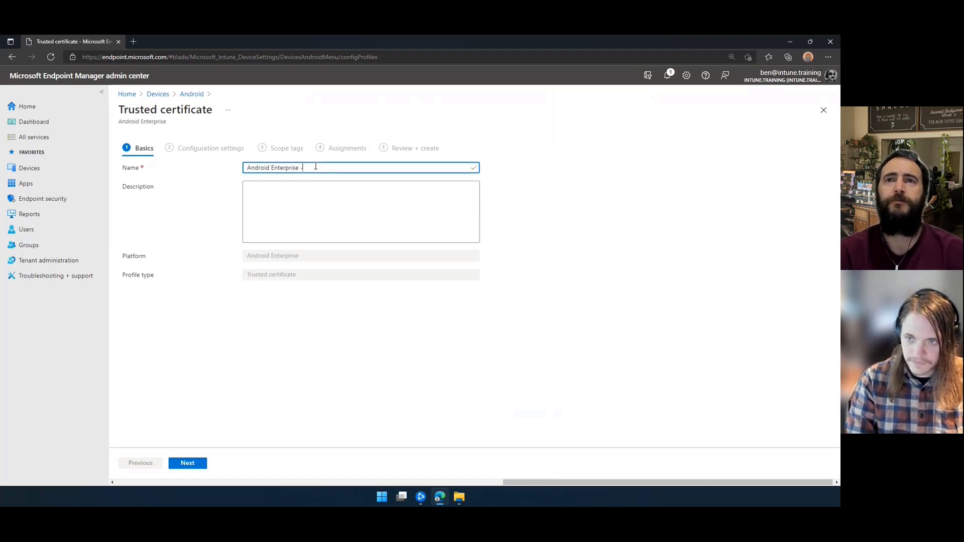
pyautogui.write('Personal W')
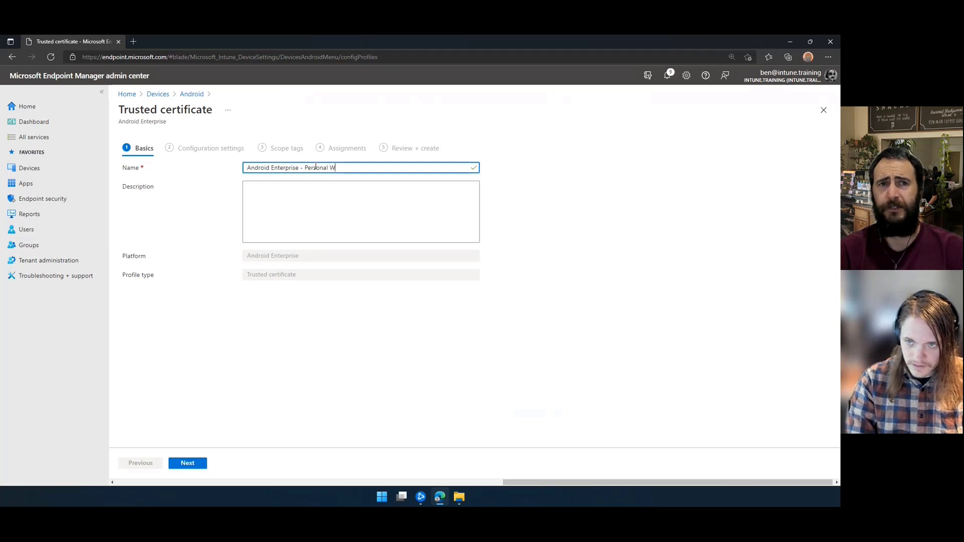
pyautogui.write('ork Profile 0')
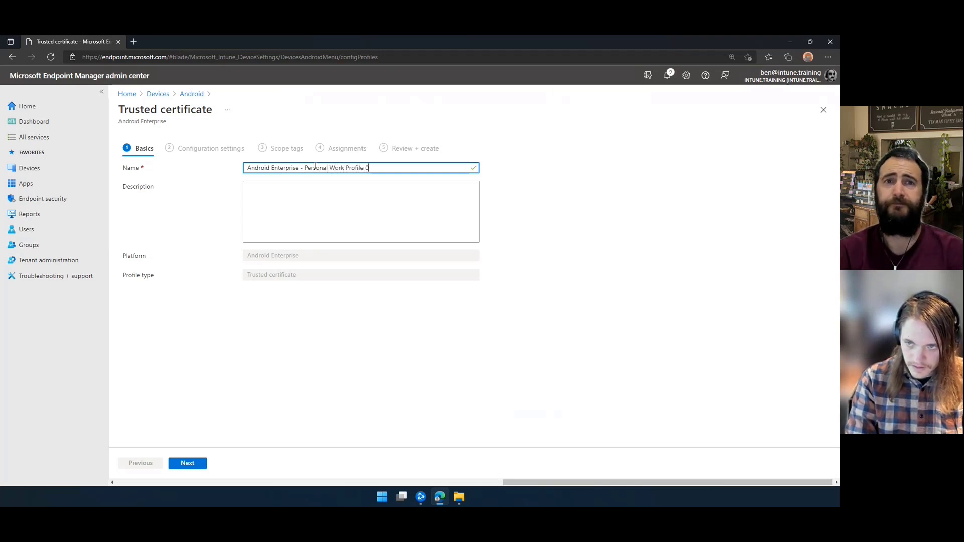
pyautogui.press('BackSpace')
pyautogui.write('-')
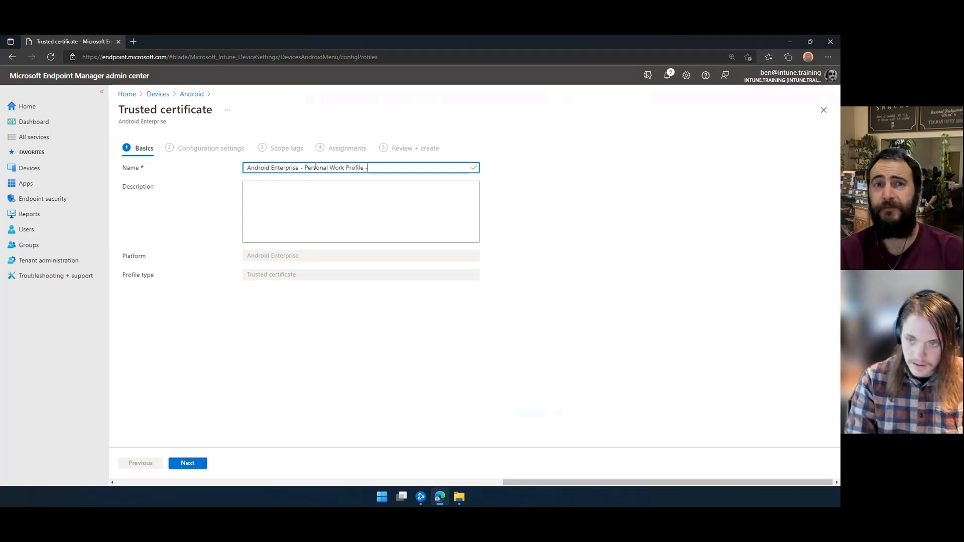
pyautogui.write(' Roo')
pyautogui.press('BackSpace')
pyautogui.press('BackSpace')
pyautogui.write('oo')
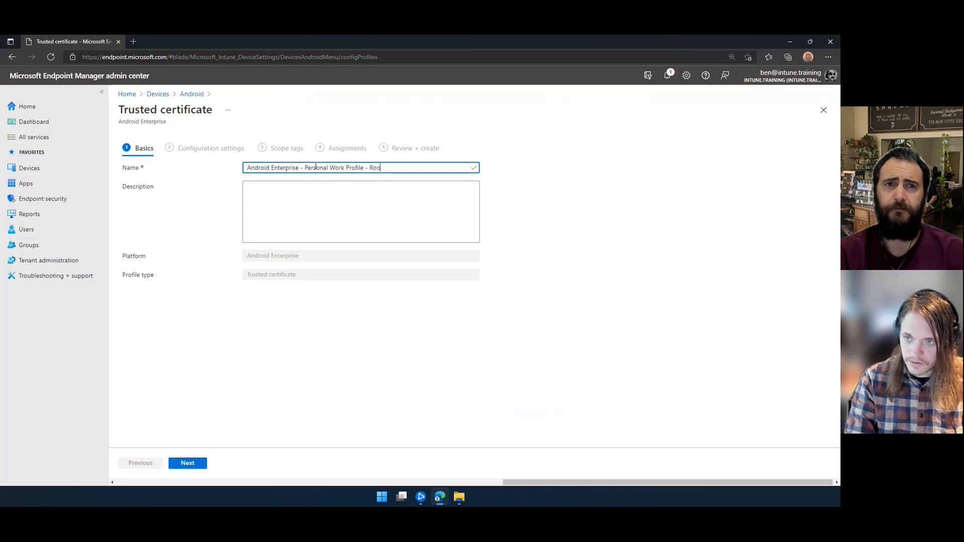
pyautogui.write('t Certificate')
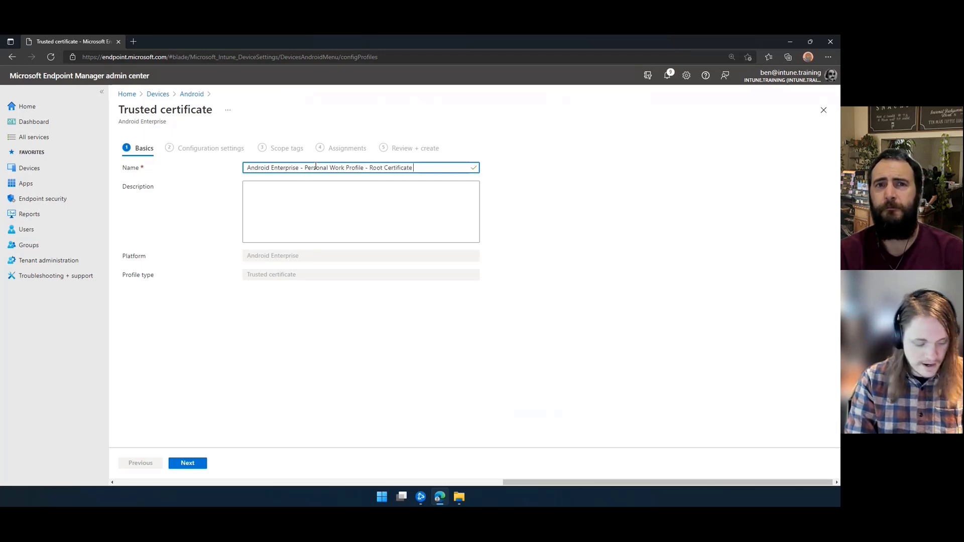
# Append a lock emoji to the profile name and proceed to the configuration settings
pyautogui.press('super+period')
pyautogui.press('Escape')
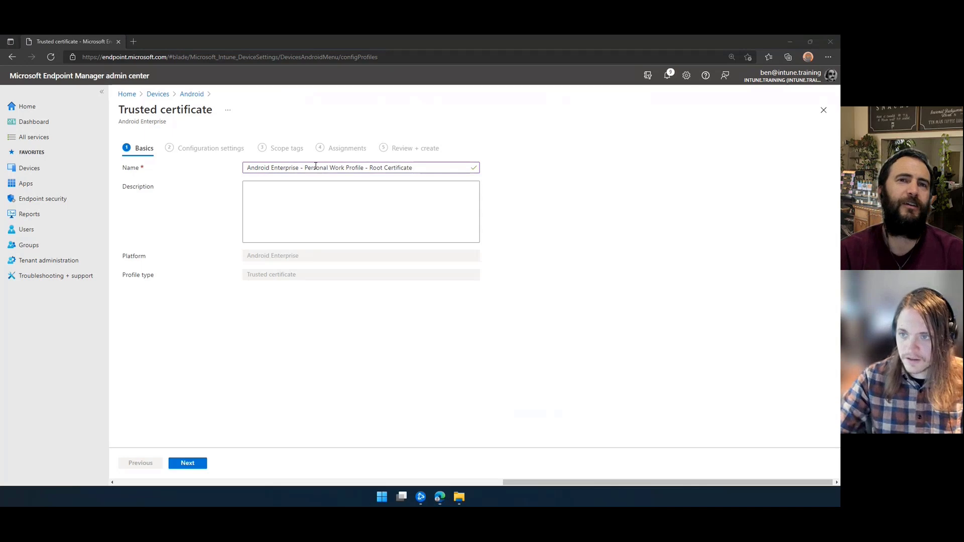
pyautogui.click(425, 171)
pyautogui.press('super+period')
pyautogui.press('Return')
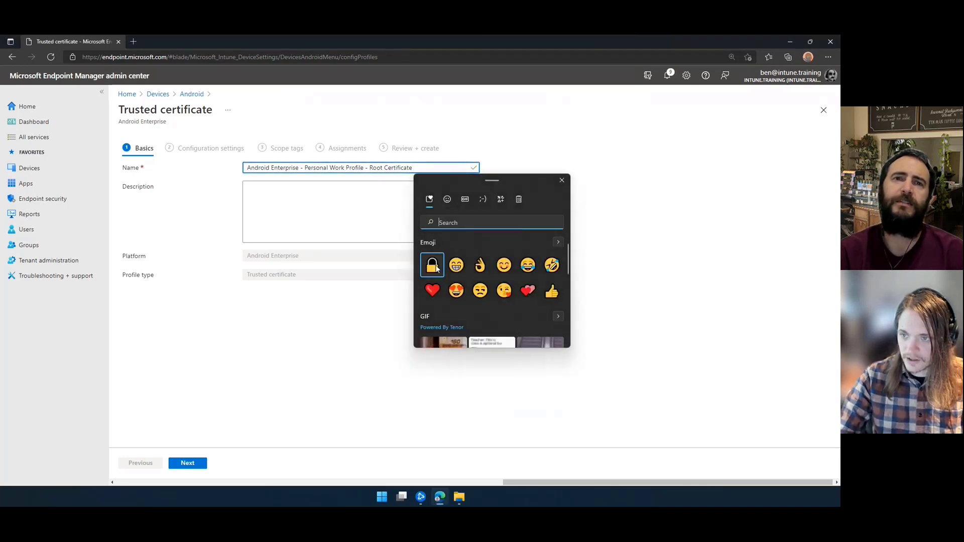
pyautogui.press('Escape')
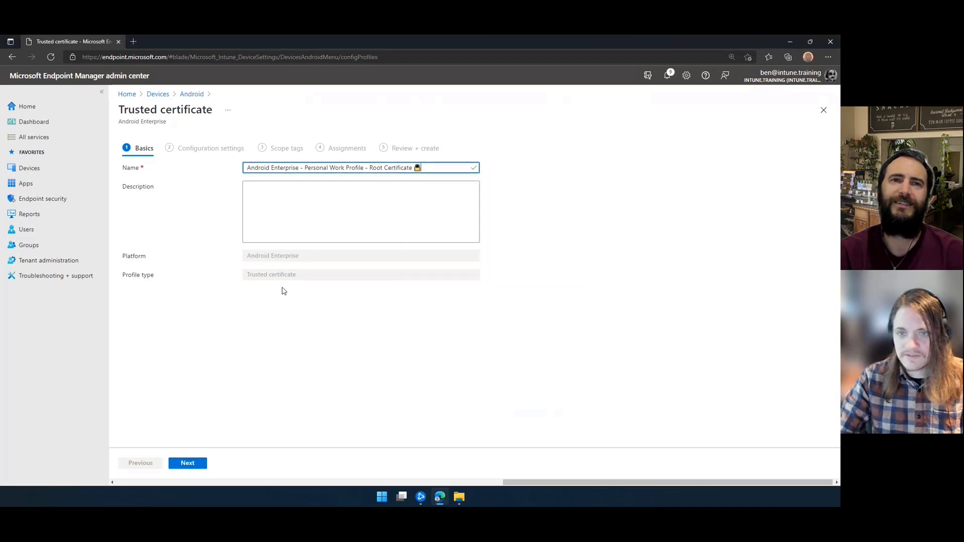
pyautogui.click(183, 464)
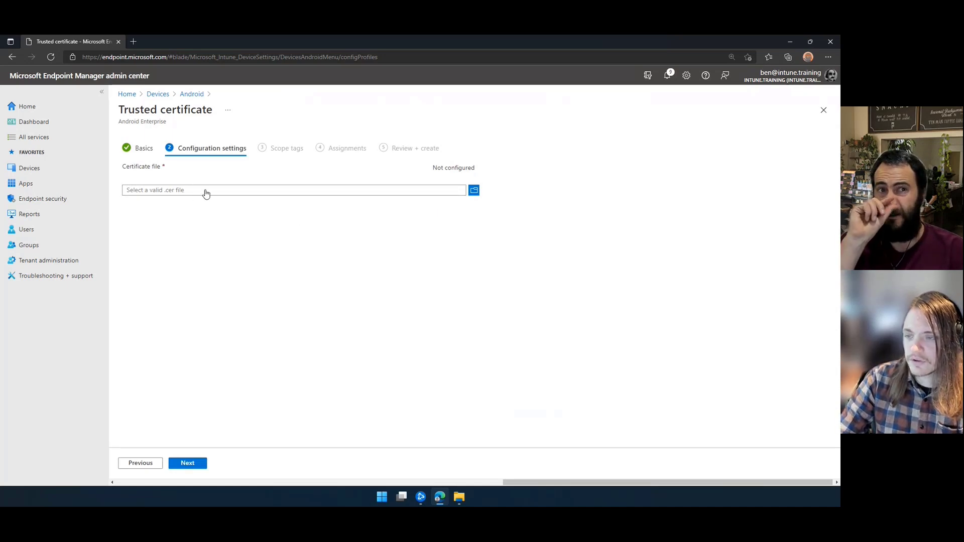
# Upload ITrootcert.cer from the training folder as the profile's certificate file and proceed to the scope tags
pyautogui.click(473, 191)
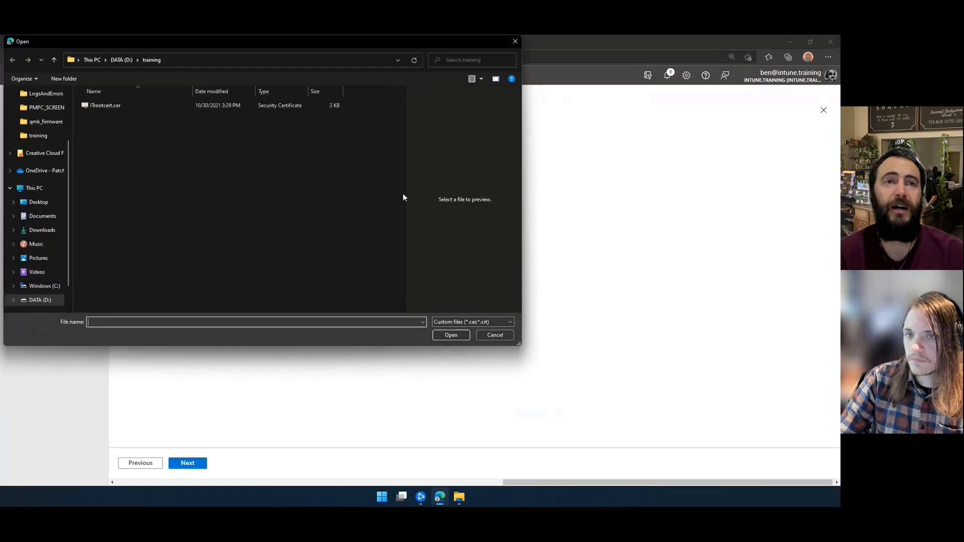
pyautogui.click(97, 109)
pyautogui.click(450, 335)
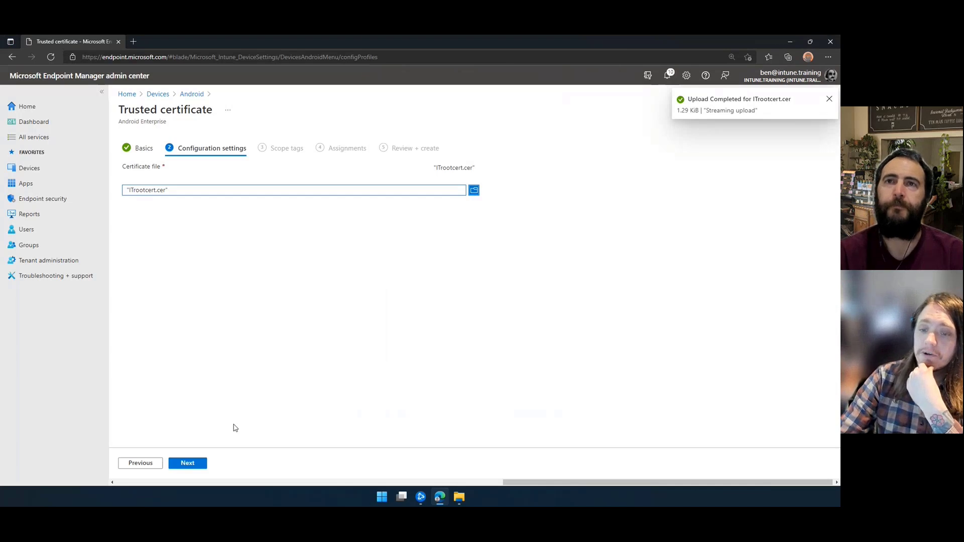
pyautogui.click(186, 467)
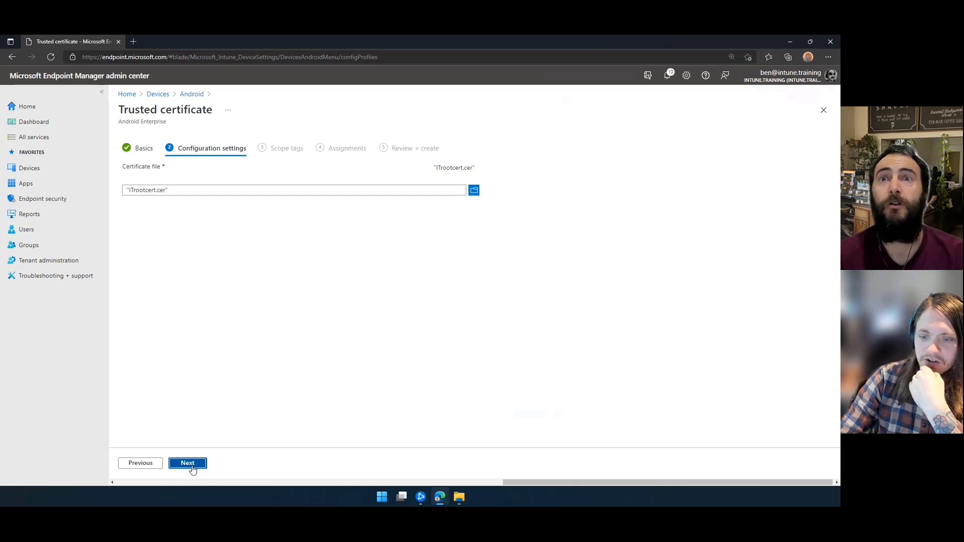
pyautogui.click(192, 470)
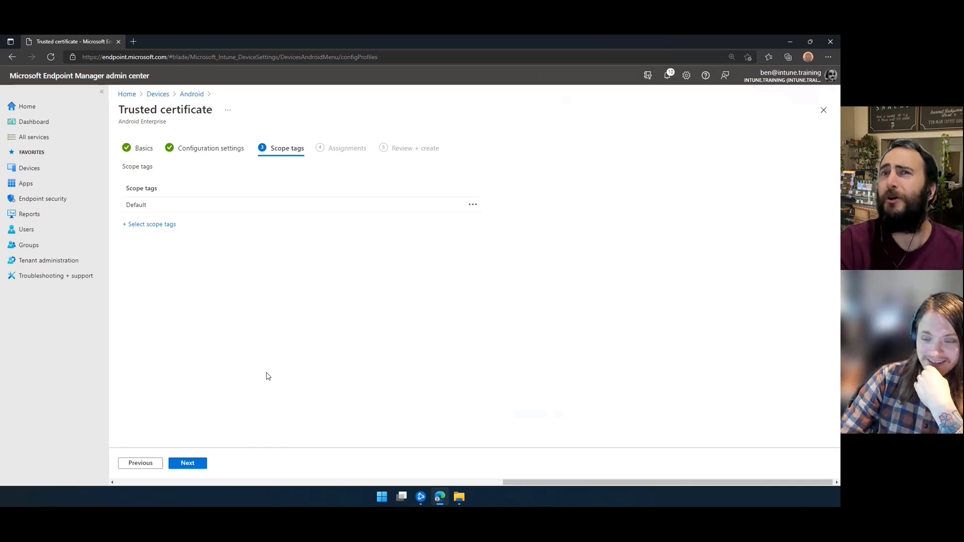
# Keep the Default scope tag and add the group SecGrp_SH to the profile's included groups
pyautogui.click(193, 467)
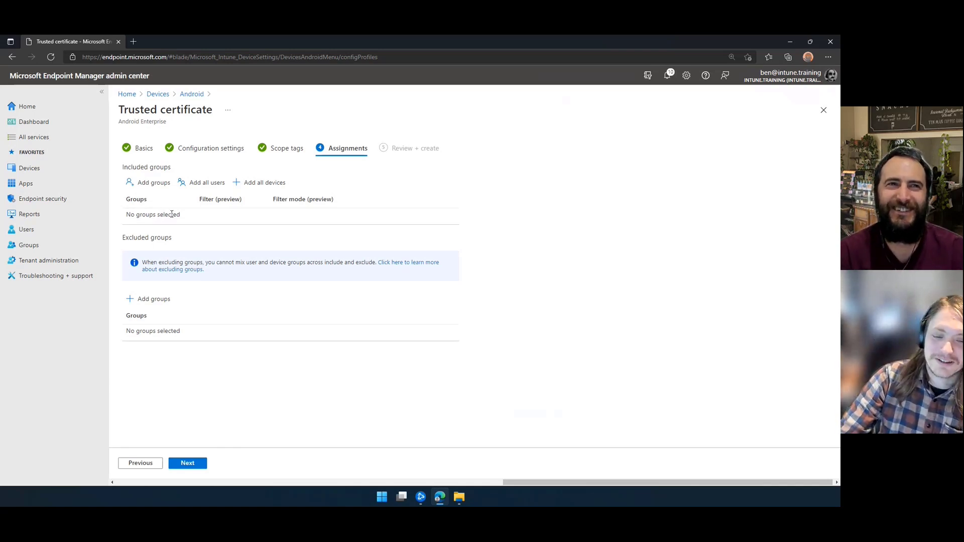
pyautogui.click(155, 186)
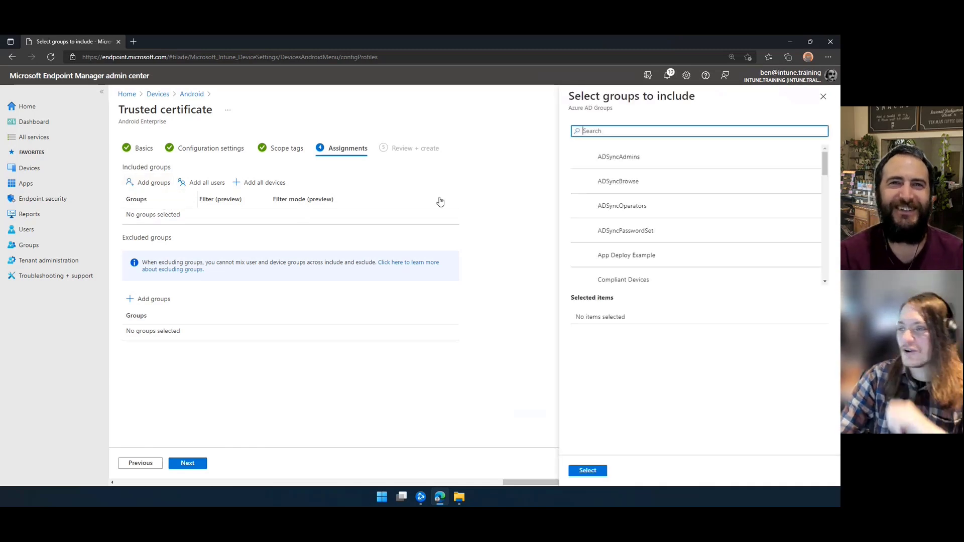
pyautogui.write('sec')
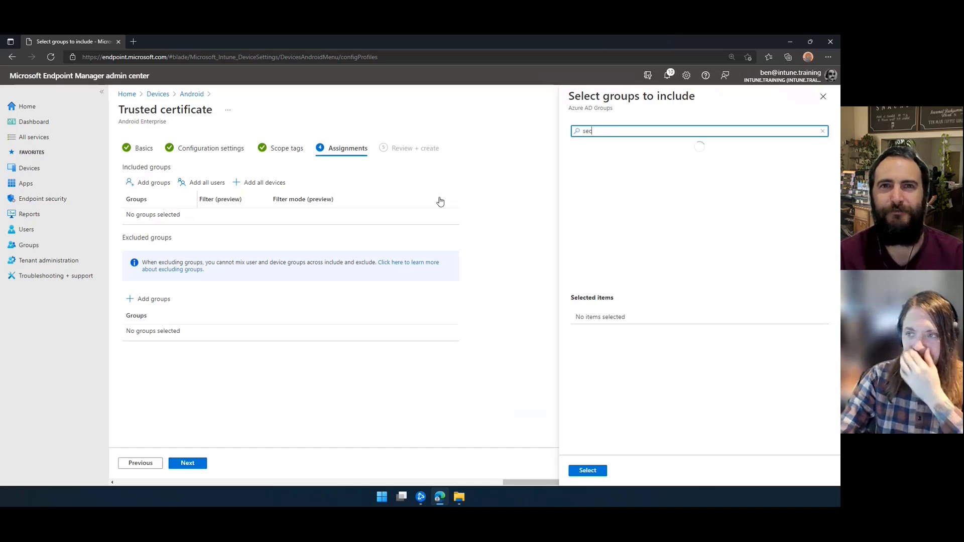
pyautogui.click(610, 157)
pyautogui.click(587, 470)
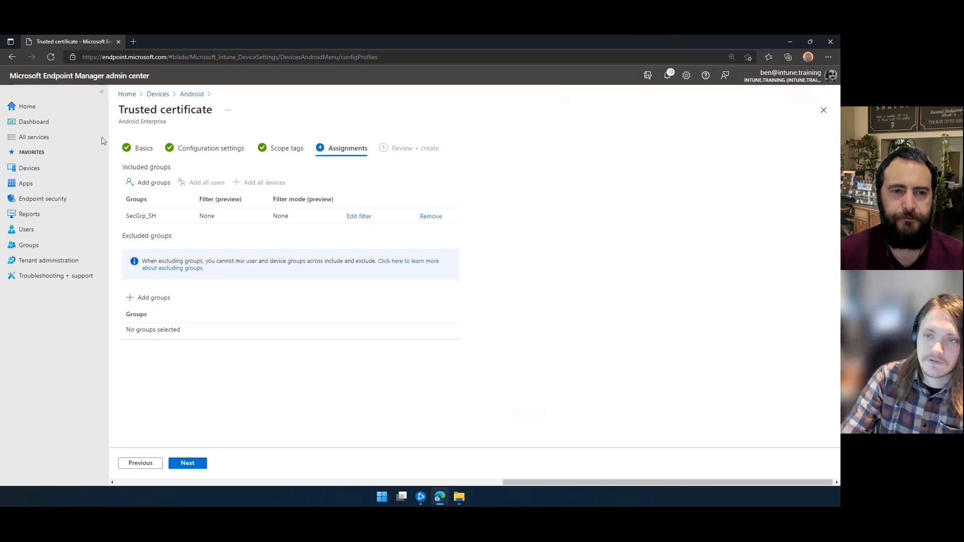
# Review the trusted certificate profile's summary and create the profile
pyautogui.click(198, 467)
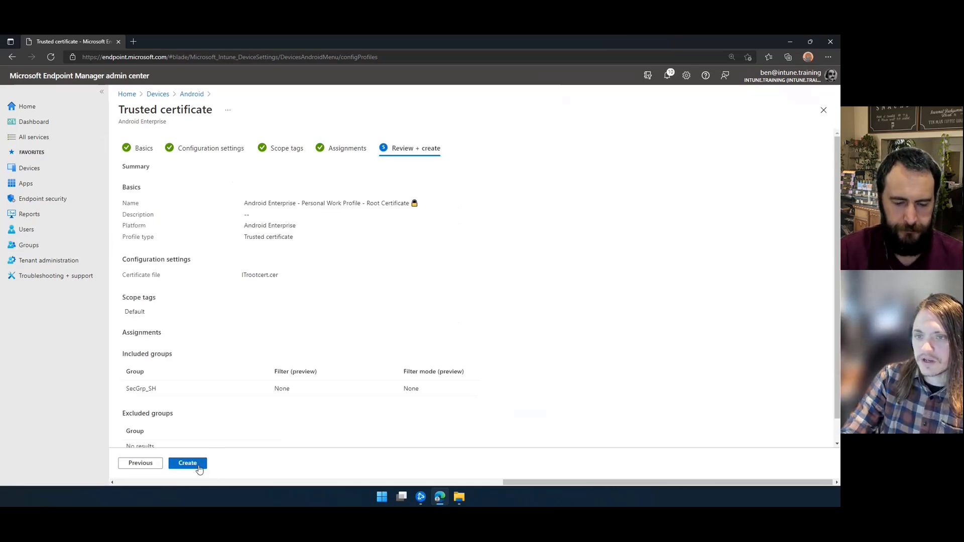
pyautogui.scroll(-1, 275, 335)
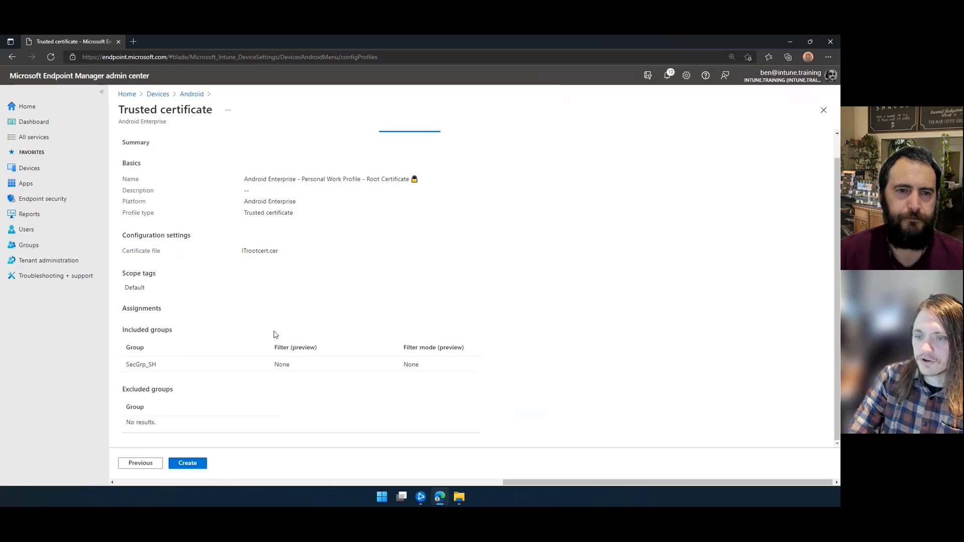
pyautogui.click(190, 465)
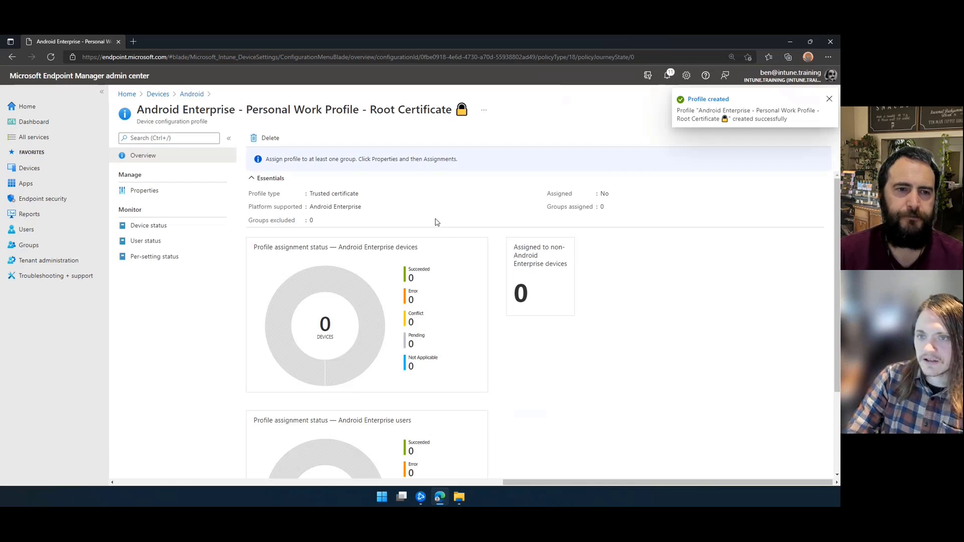
# Start a new Android Enterprise configuration profile of type SCEP certificate for personally-owned work profile devices
pyautogui.click(192, 94)
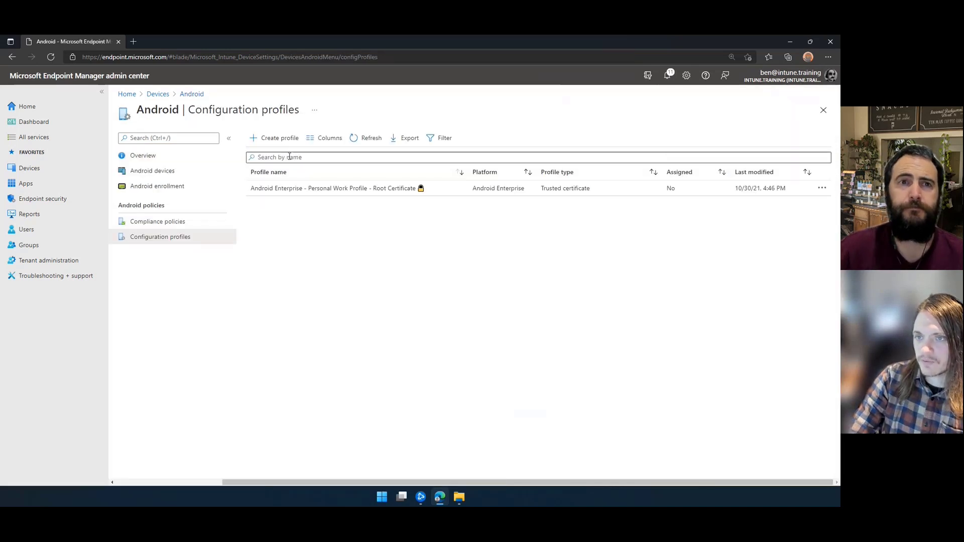
pyautogui.click(278, 139)
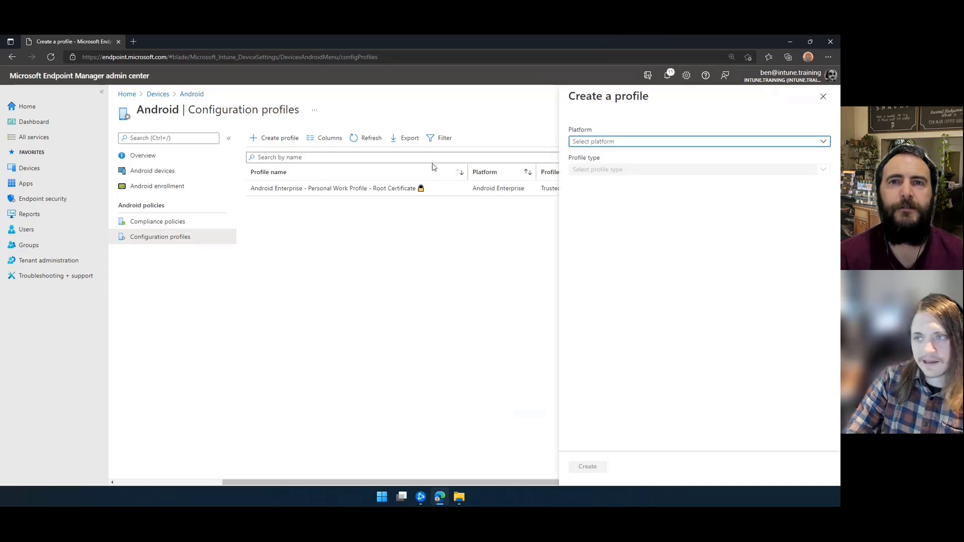
pyautogui.click(619, 144)
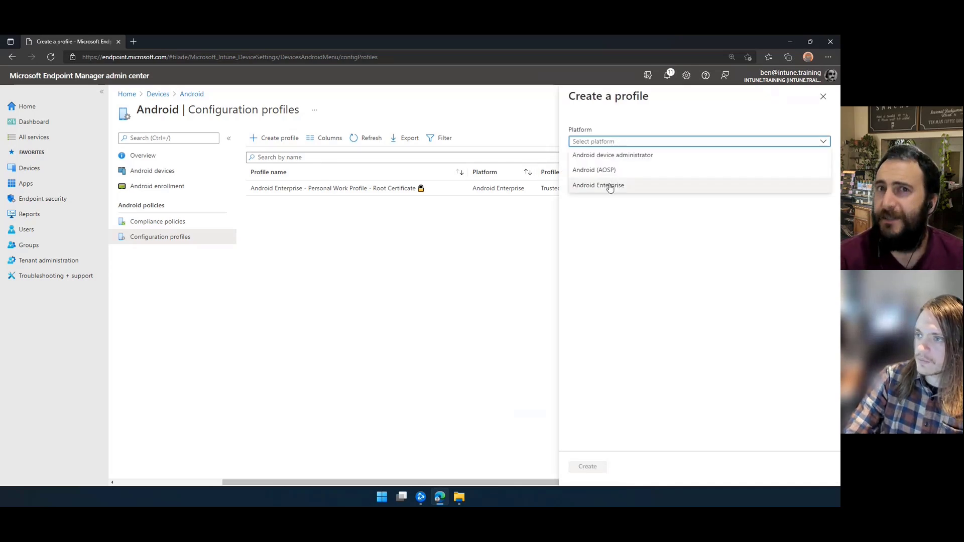
pyautogui.click(587, 186)
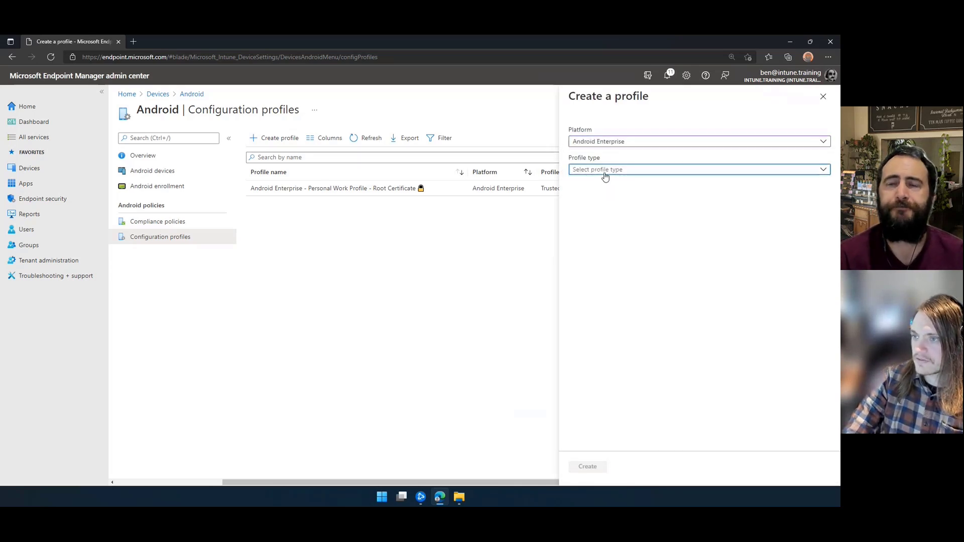
pyautogui.click(605, 170)
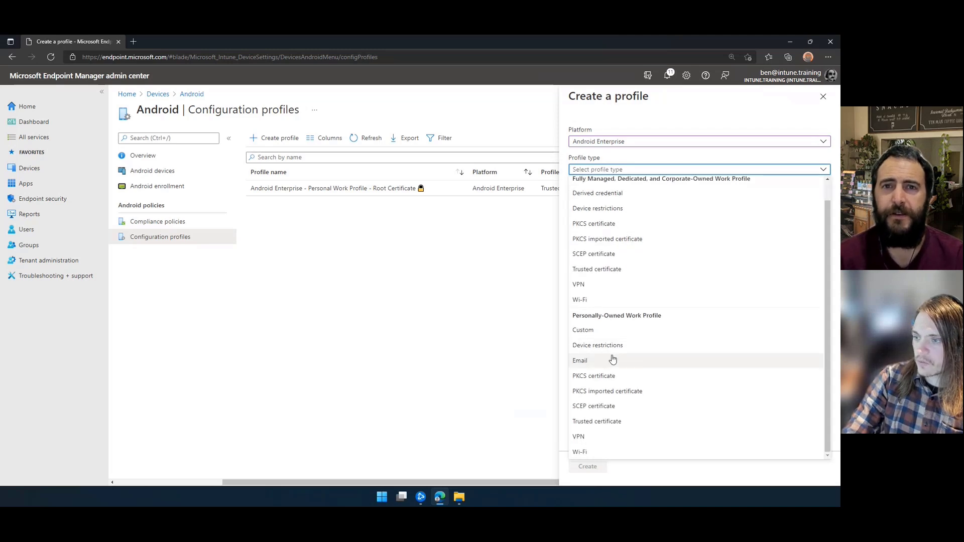
pyautogui.click(606, 410)
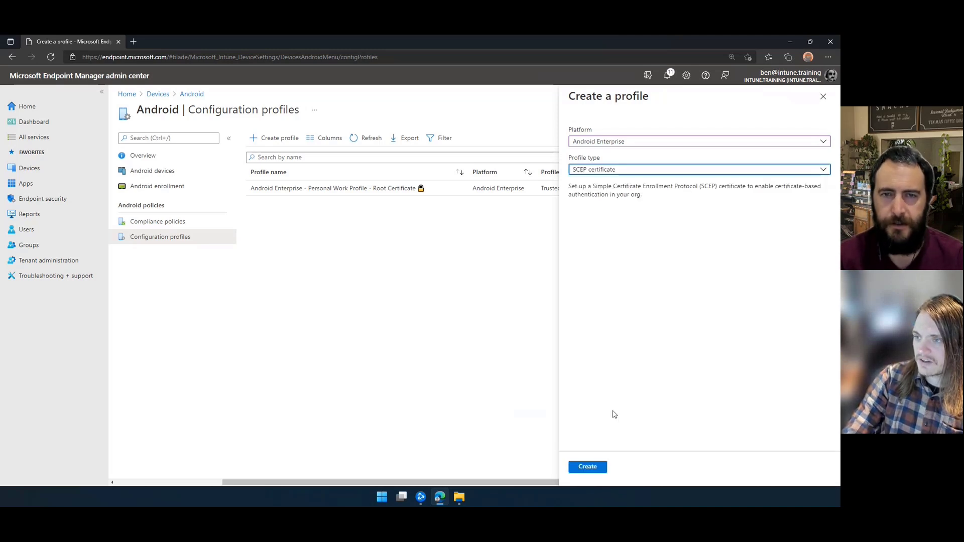
pyautogui.click(587, 466)
# Name the SCEP profile "Android Enterprise - Personal Work Profile - SCEP Certificate"
pyautogui.click(297, 168)
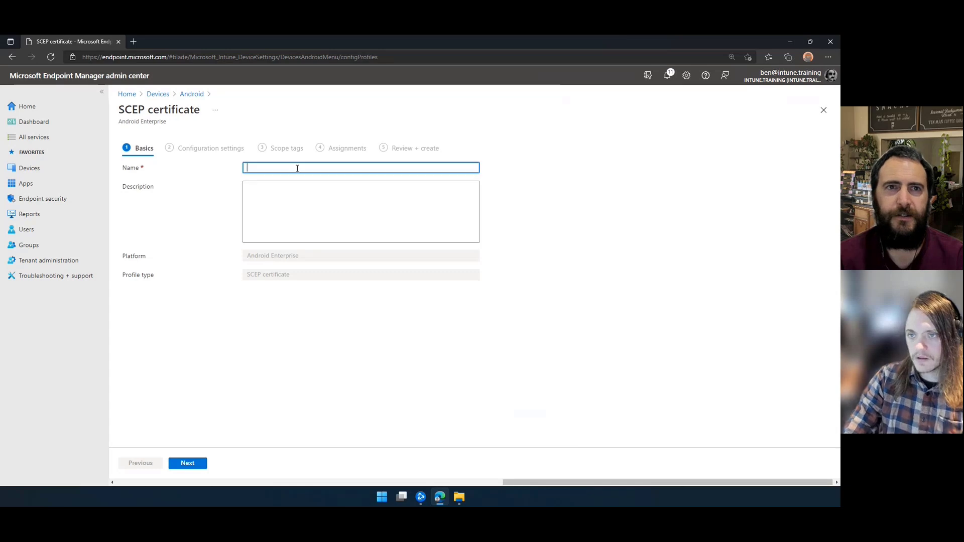
pyautogui.write('Android Enterprise - Personal')
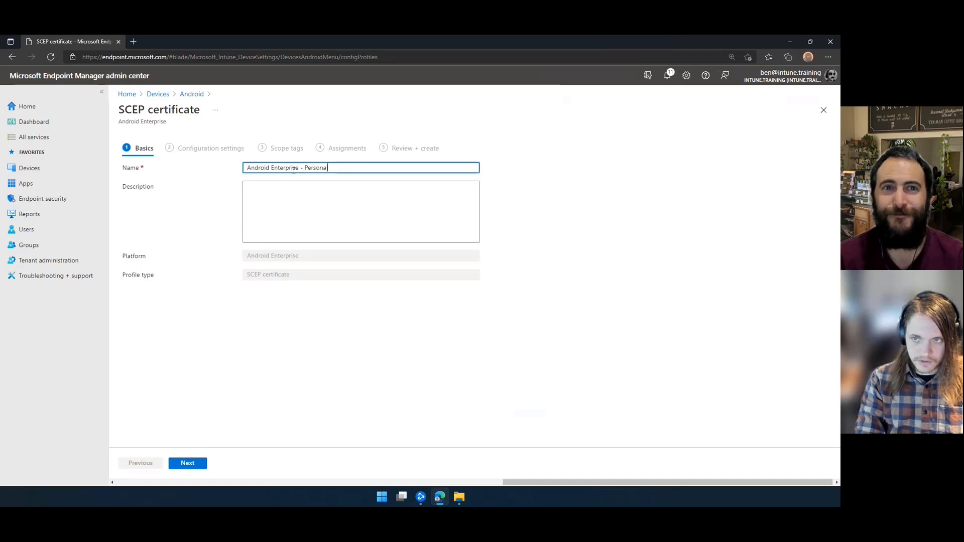
pyautogui.write(' Work P')
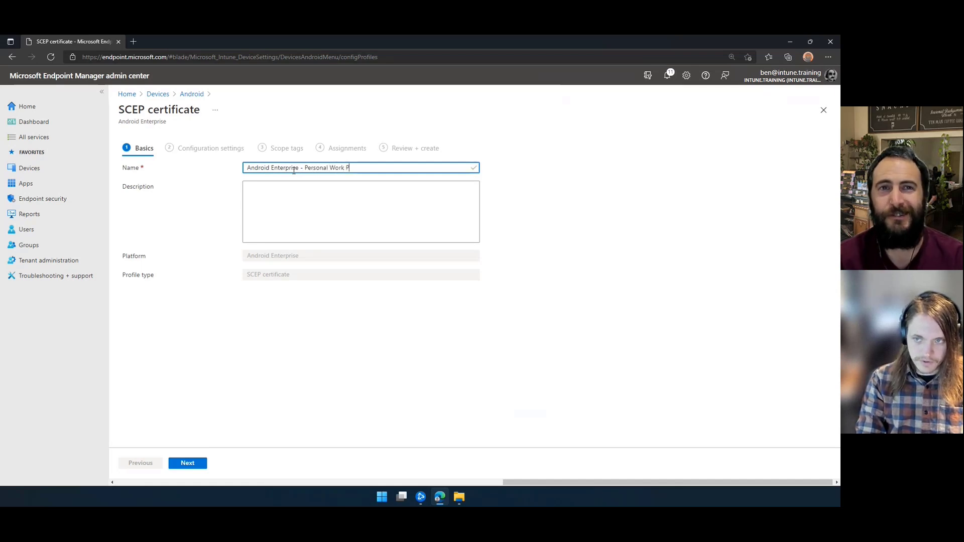
pyautogui.write('rofile = ')
pyautogui.write(' - S')
pyautogui.write('CE')
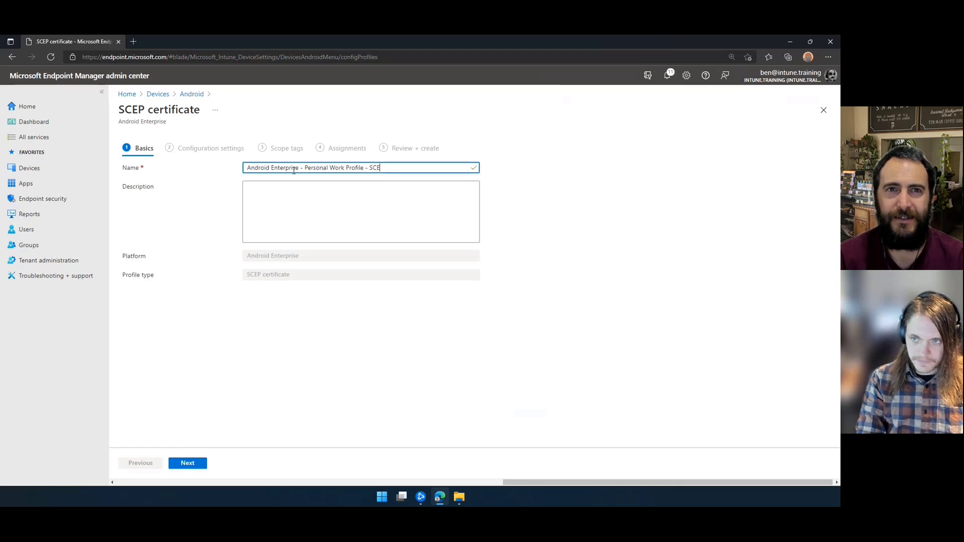
pyautogui.write('P Certificate')
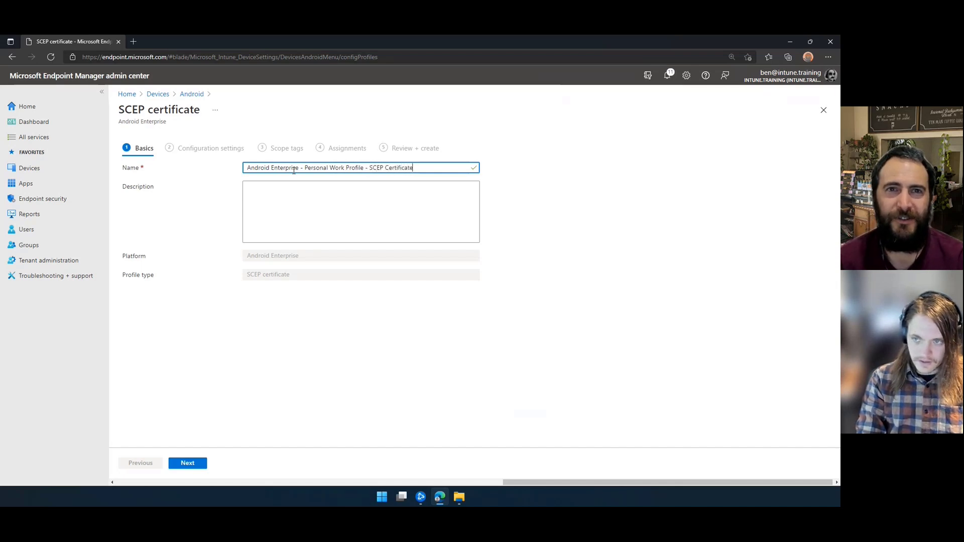
# Append a lock emoji to the SCEP profile name and proceed to the configuration settings
pyautogui.press('super+period')
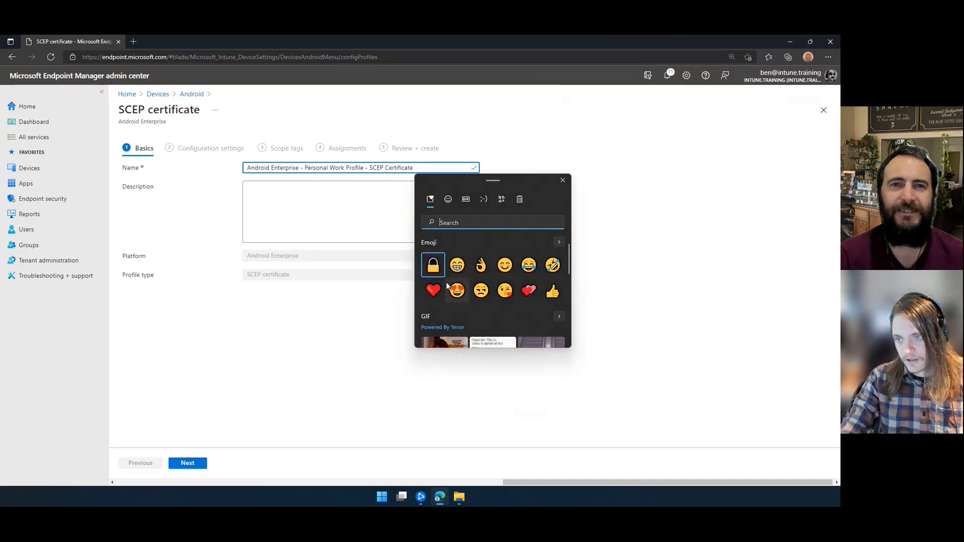
pyautogui.click(438, 265)
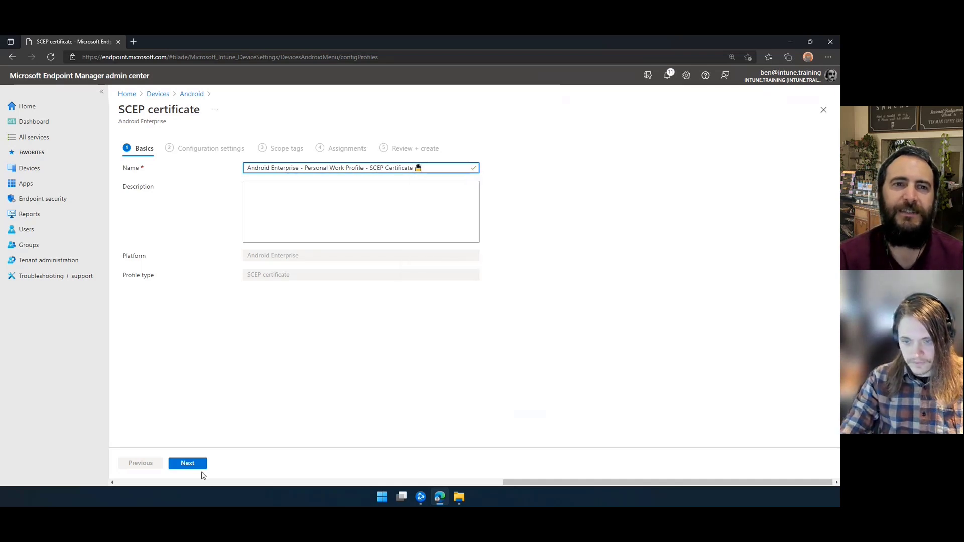
pyautogui.click(183, 465)
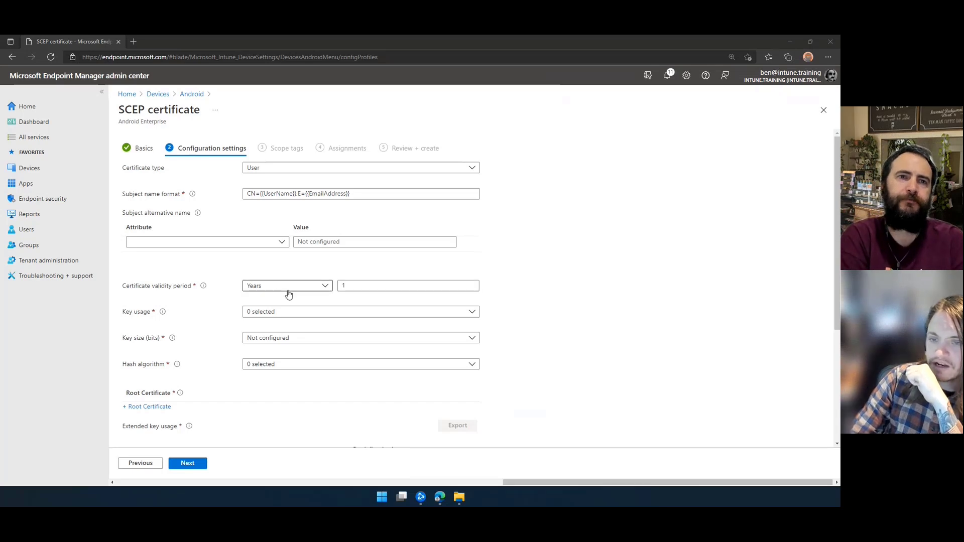
# Set the key usage to Digital signature and Key encipherment, and the key size to 2048 bits
pyautogui.click(273, 312)
pyautogui.click(251, 325)
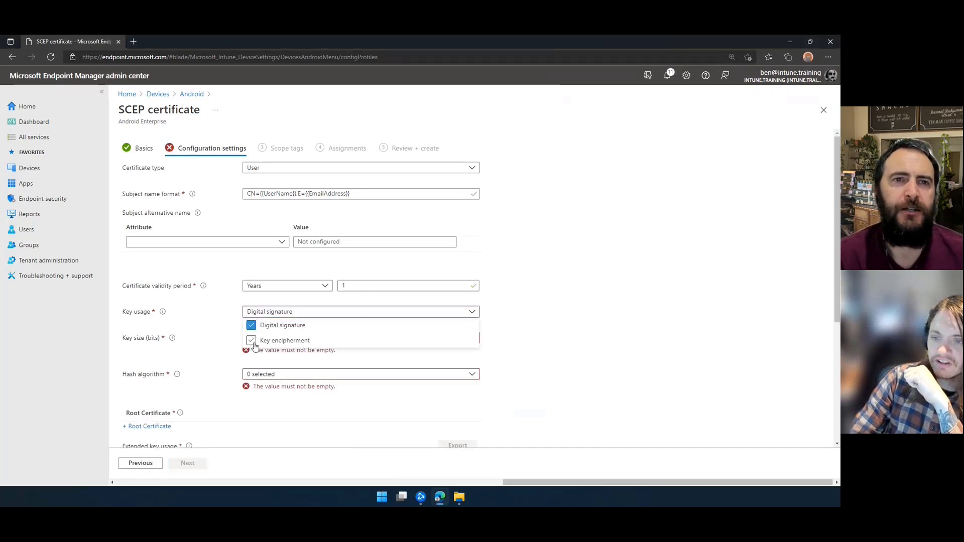
pyautogui.click(251, 341)
pyautogui.click(196, 318)
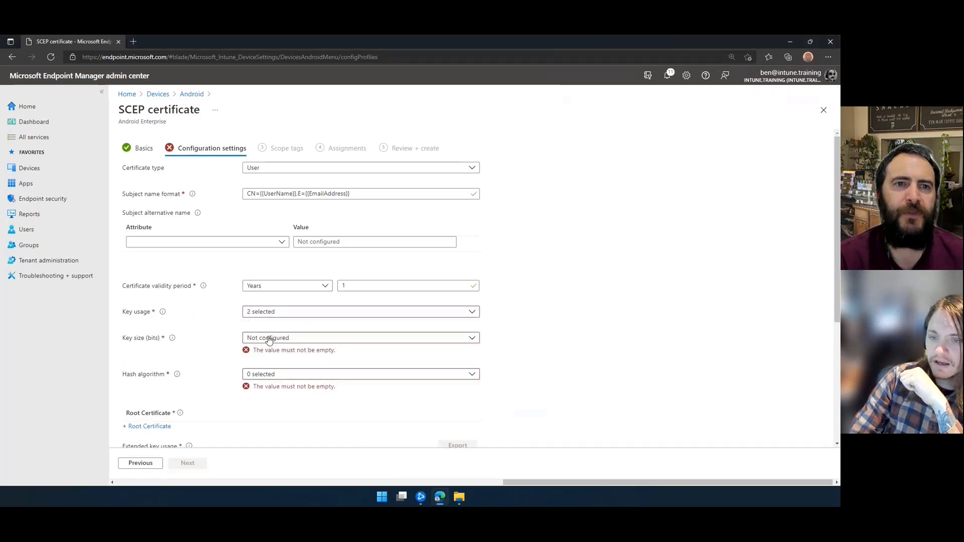
pyautogui.click(266, 338)
pyautogui.click(262, 381)
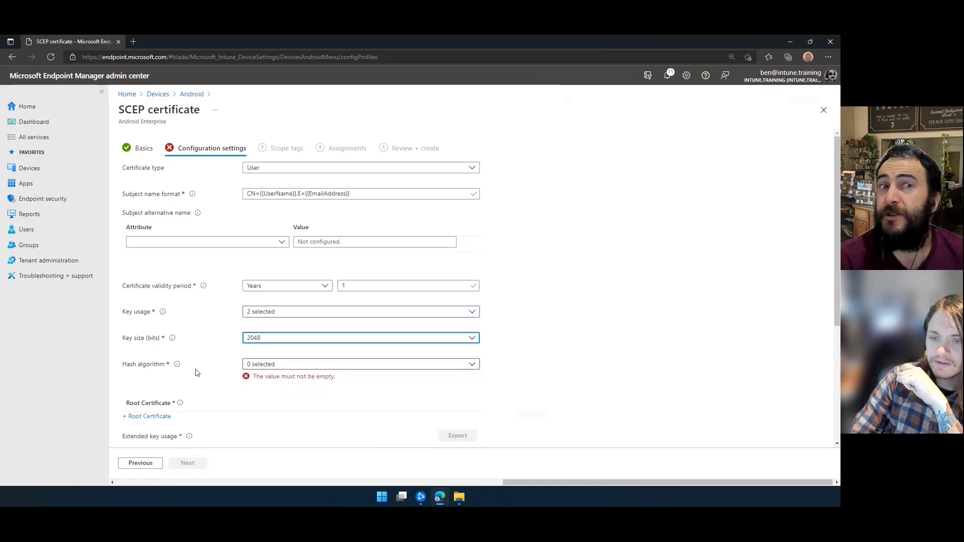
pyautogui.click(254, 340)
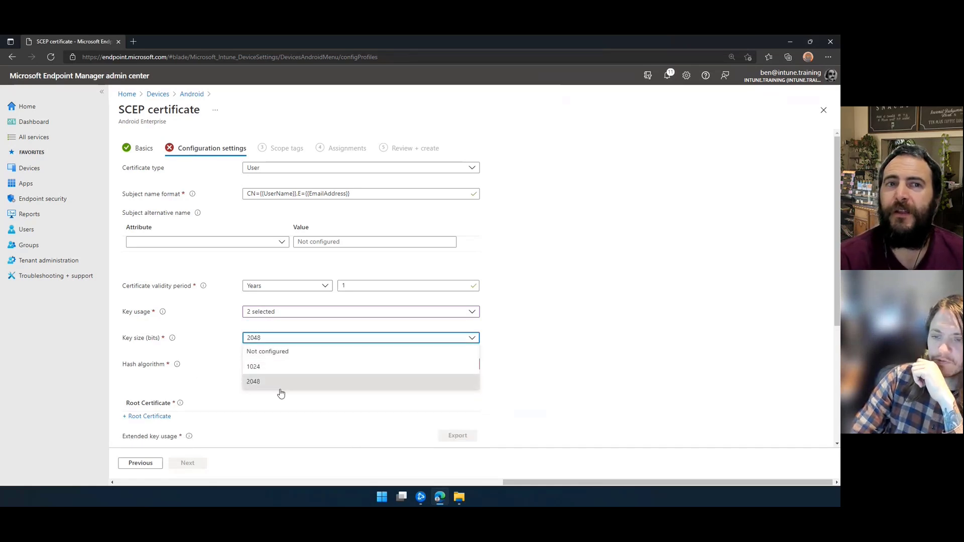
pyautogui.click(212, 338)
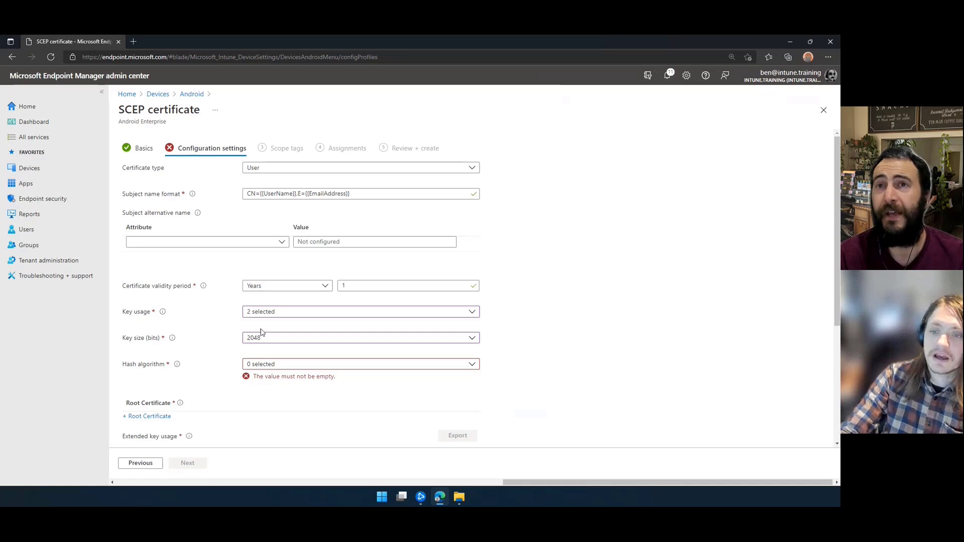
# Select SHA-2 as the certificate's hash algorithm
pyautogui.click(275, 367)
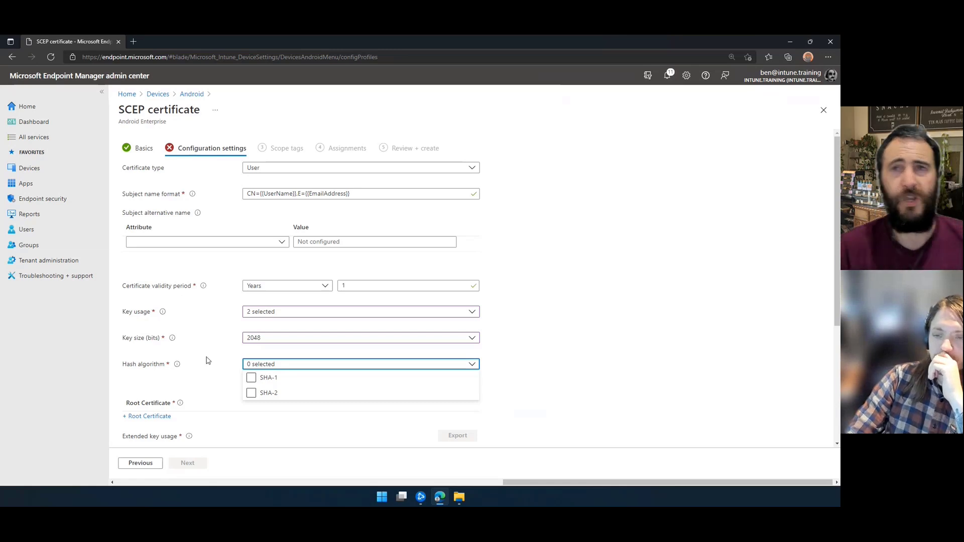
pyautogui.click(250, 396)
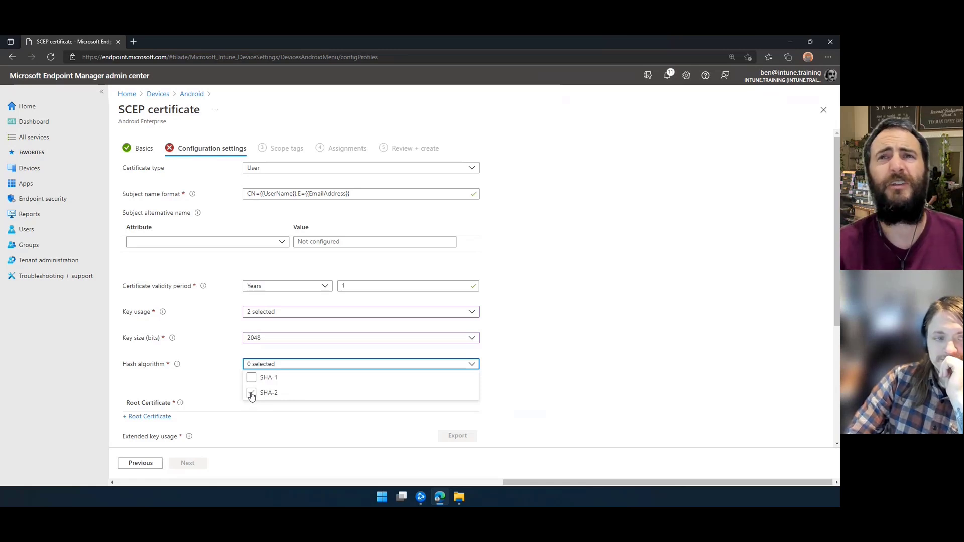
pyautogui.click(251, 394)
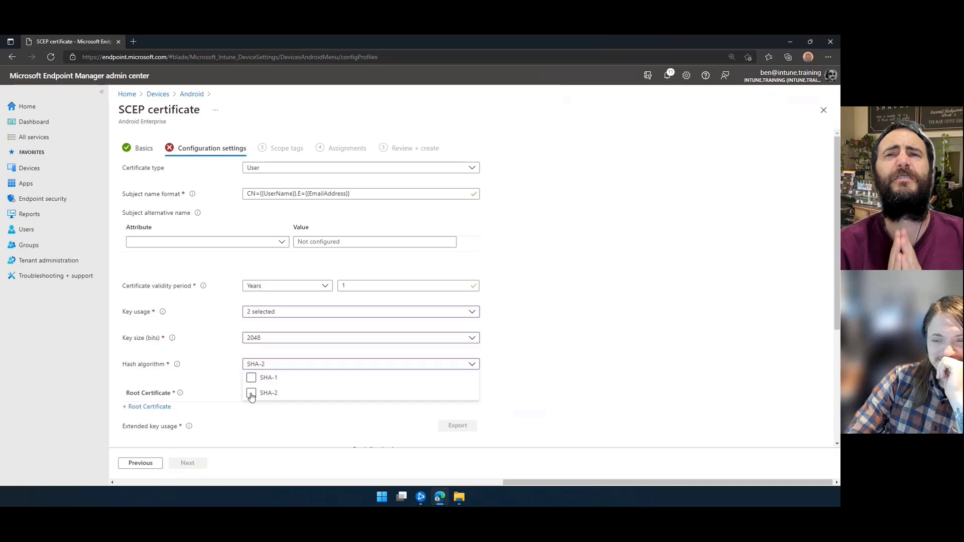
pyautogui.click(214, 368)
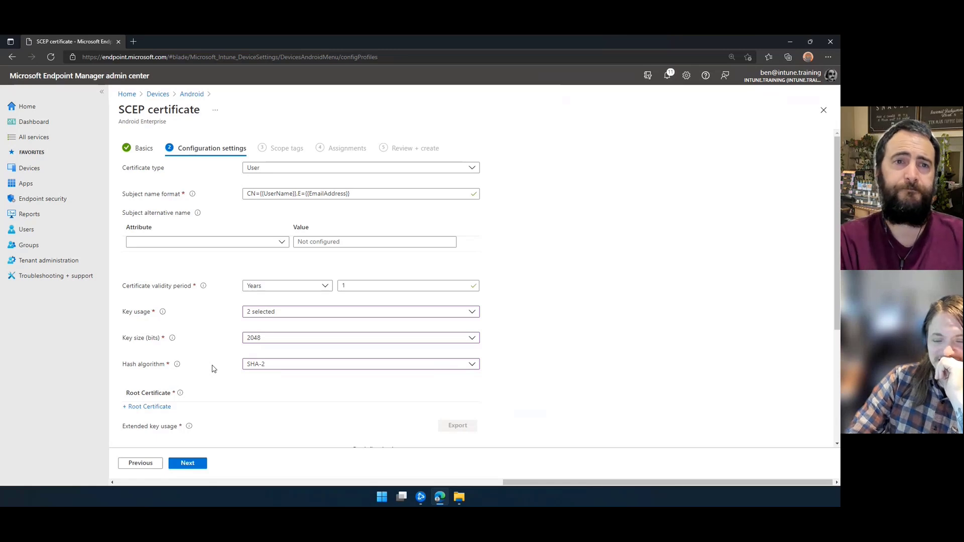
# Link the profile "Android Enterprise - Personal Work Profile - Root Certificate" as the SCEP profile's root certificate
pyautogui.scroll(-1, 214, 369)
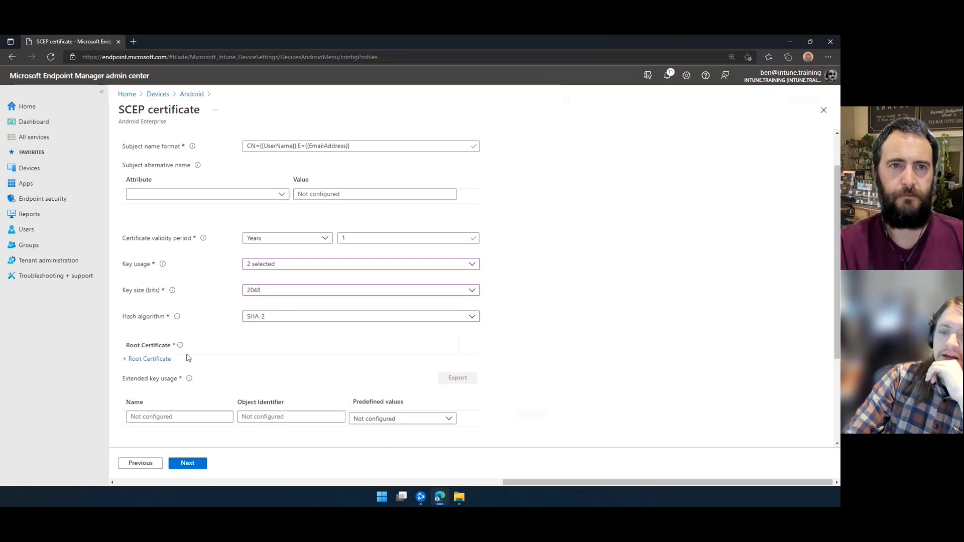
pyautogui.click(153, 359)
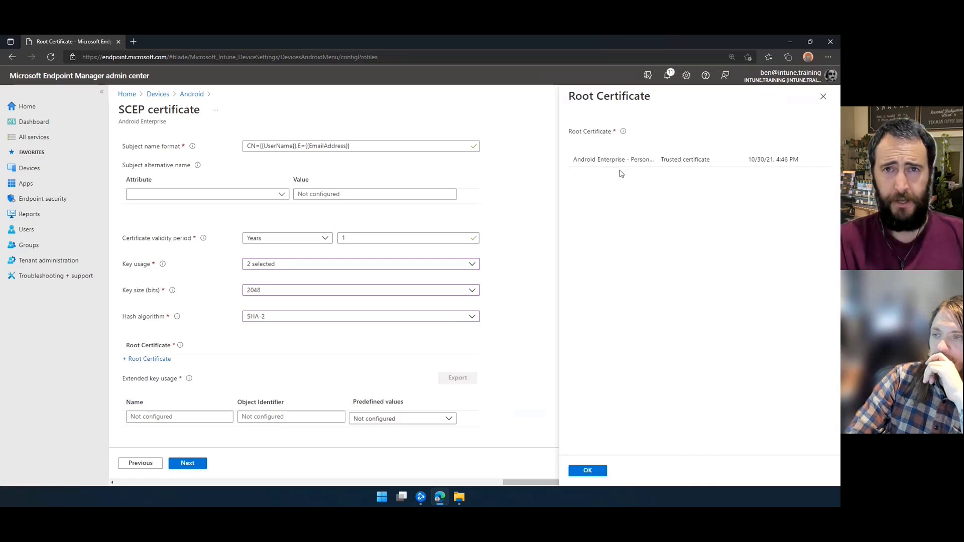
pyautogui.click(617, 164)
pyautogui.click(586, 470)
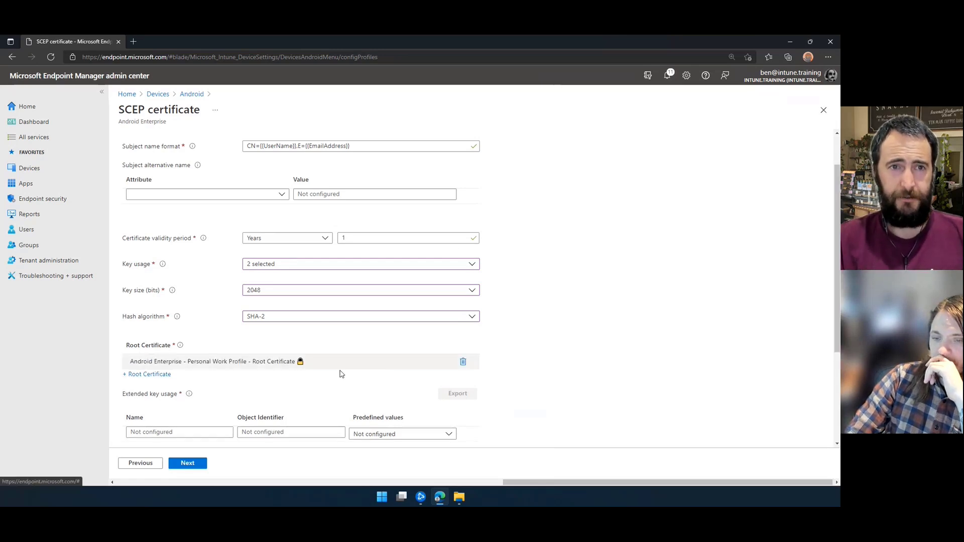
# Add the predefined extended key usages Any Purpose, Client Authentication and Secure Email
pyautogui.scroll(-3, 279, 305)
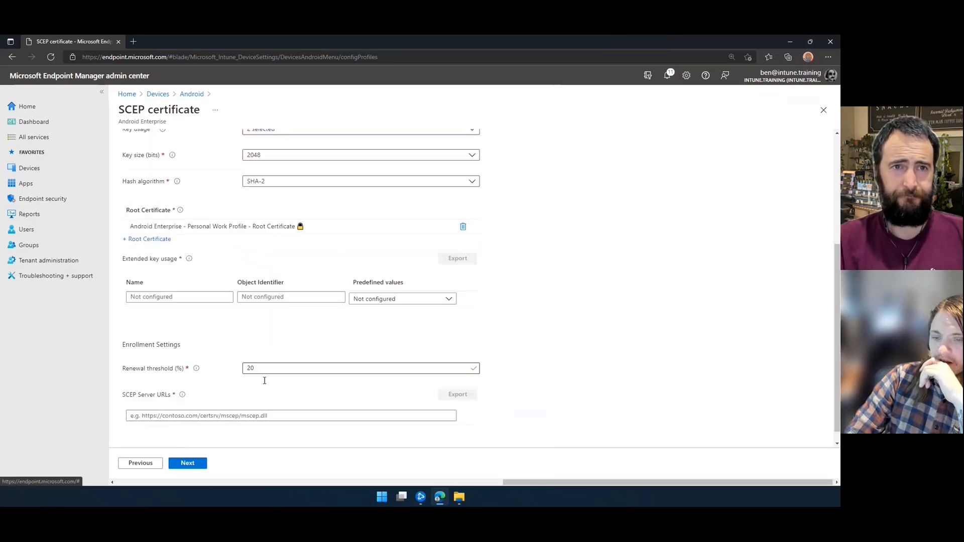
pyautogui.click(411, 291)
pyautogui.click(402, 319)
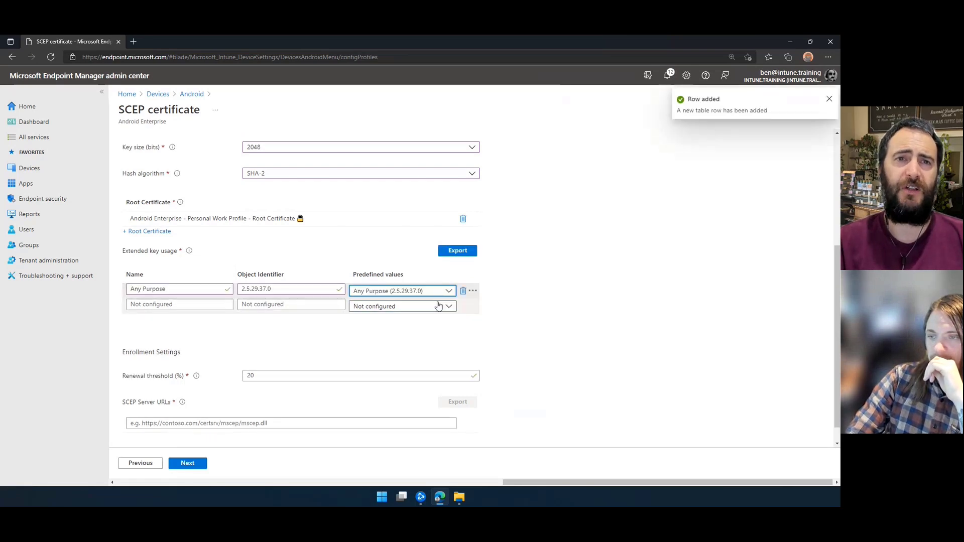
pyautogui.click(448, 306)
pyautogui.click(427, 350)
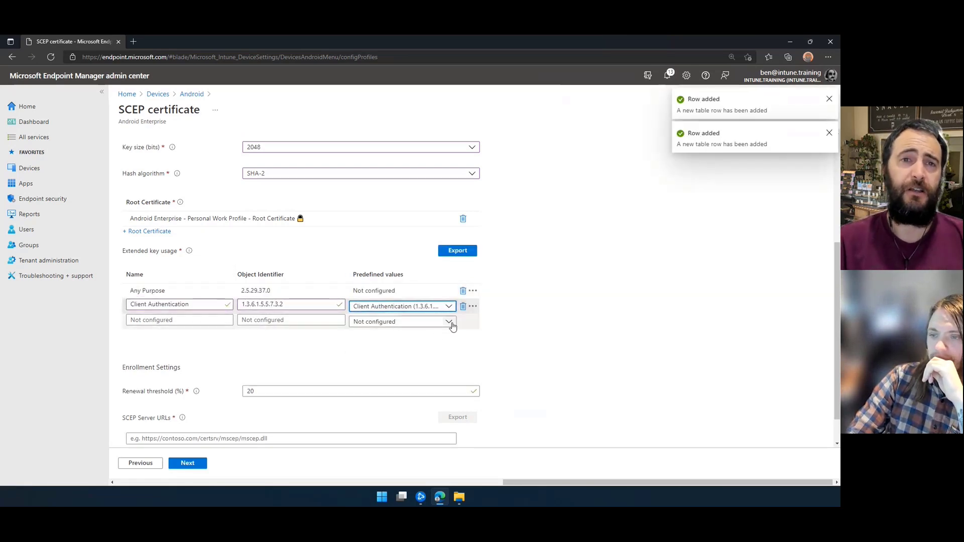
pyautogui.click(449, 321)
pyautogui.click(429, 382)
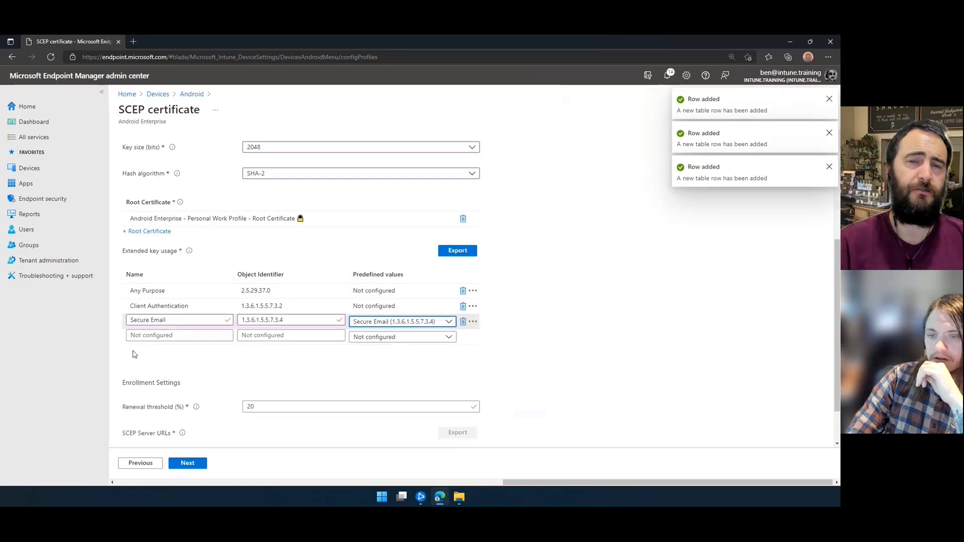
# Add a custom extended key usage named Encrypting File System with object identifier 1.3.6.1.4.1.311.10.3.4
pyautogui.click(155, 334)
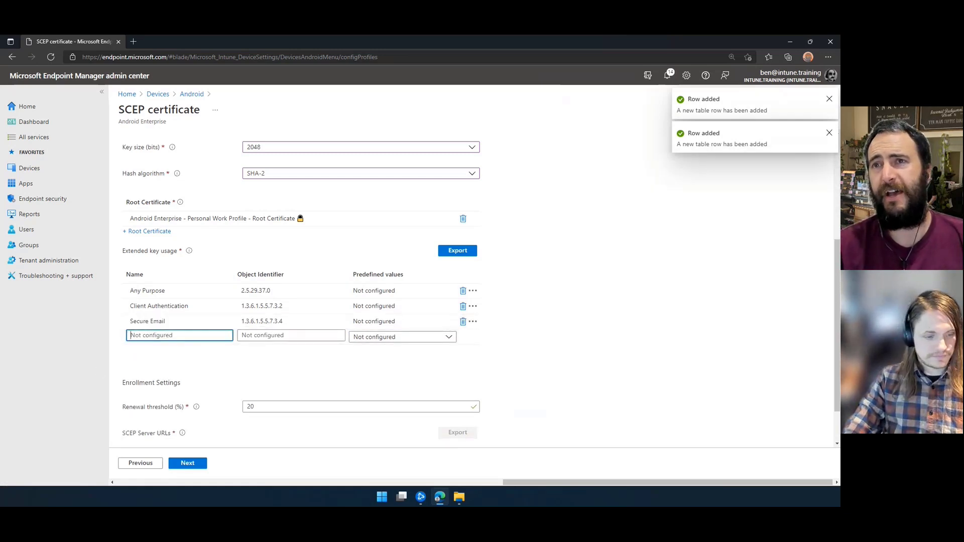
pyautogui.hotkey('alt', 'Tab')
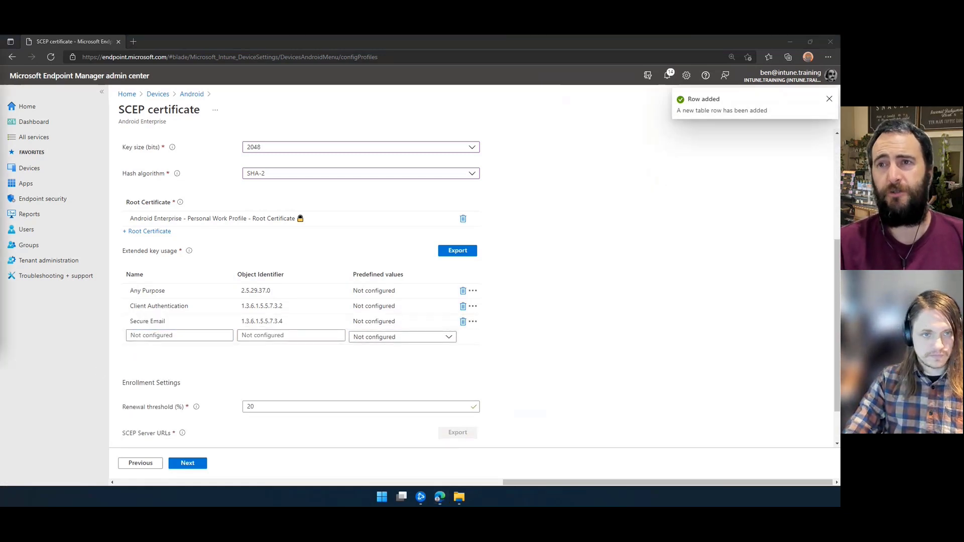
pyautogui.click(276, 336)
pyautogui.write('1.3.6.1.4.1.311.10.3.4')
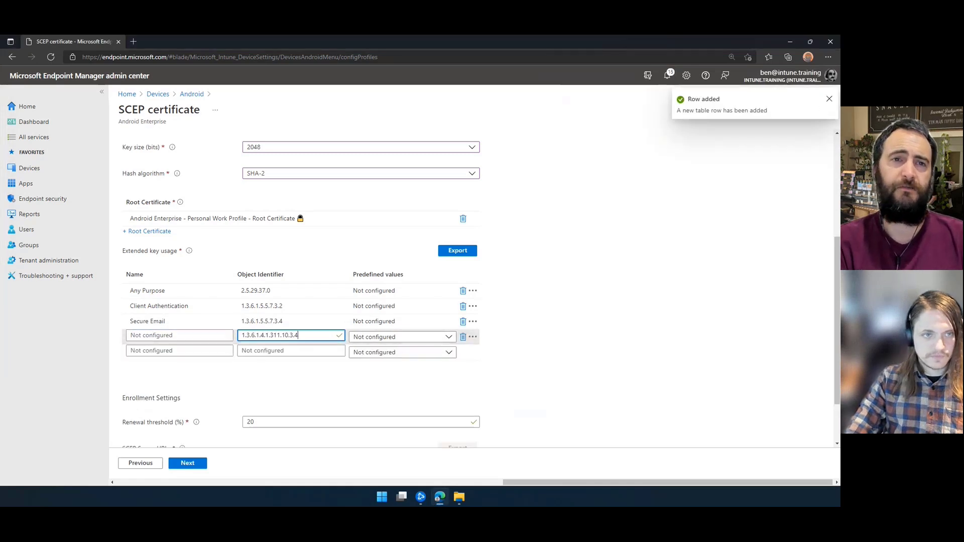
pyautogui.hotkey('alt', 'Tab')
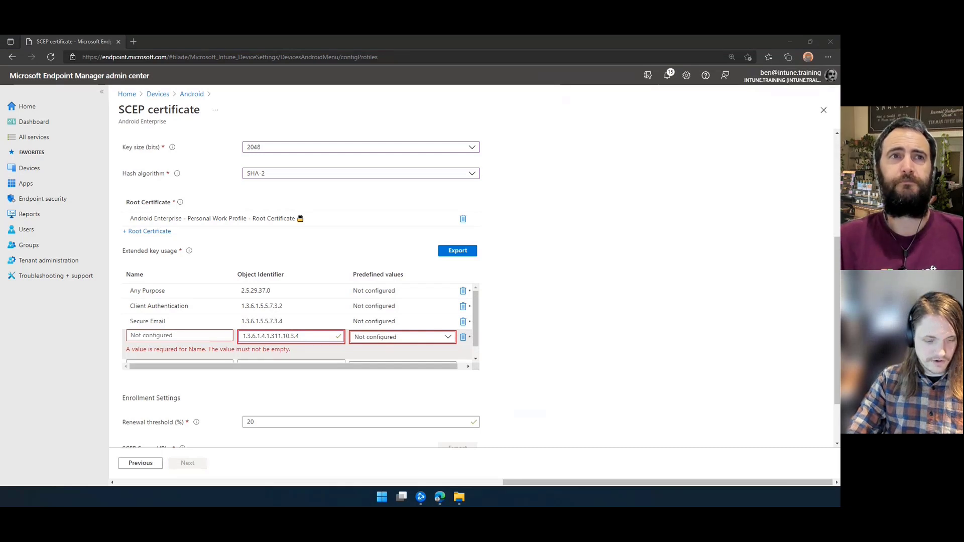
pyautogui.click(196, 336)
pyautogui.write('Encrypting File System')
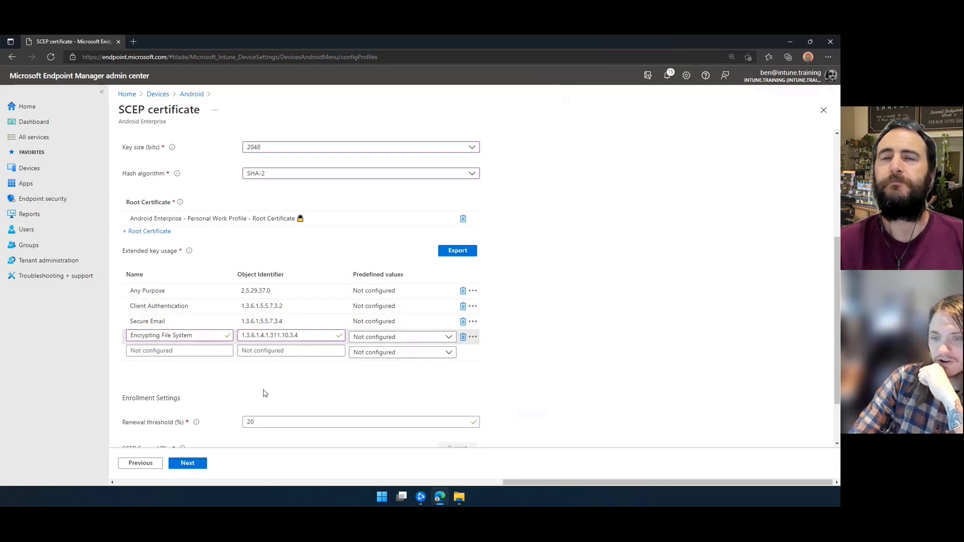
pyautogui.scroll(-2, 249, 390)
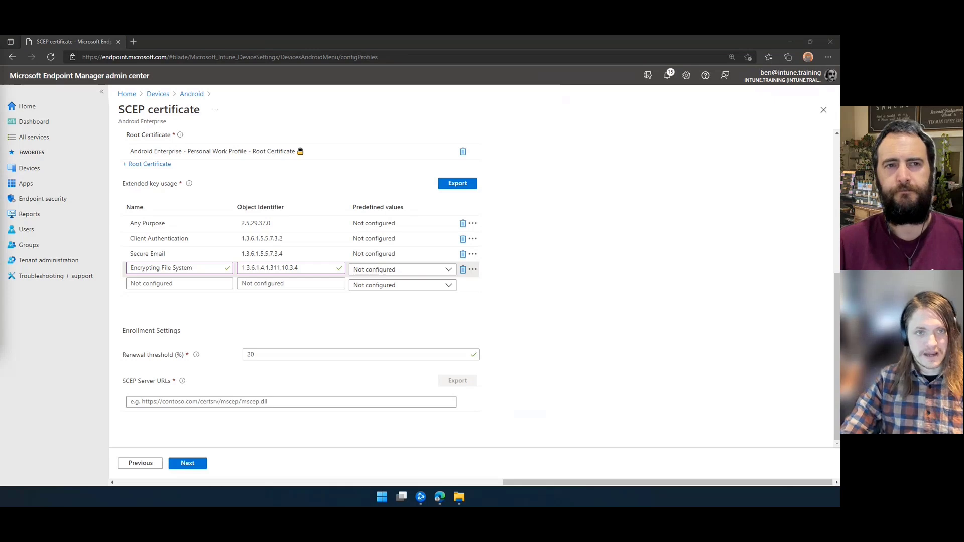
pyautogui.click(258, 401)
pyautogui.write('https://intunetrainingscep-intunetraining.msappproxy.net/certsrv/mscep/mscep.dll')
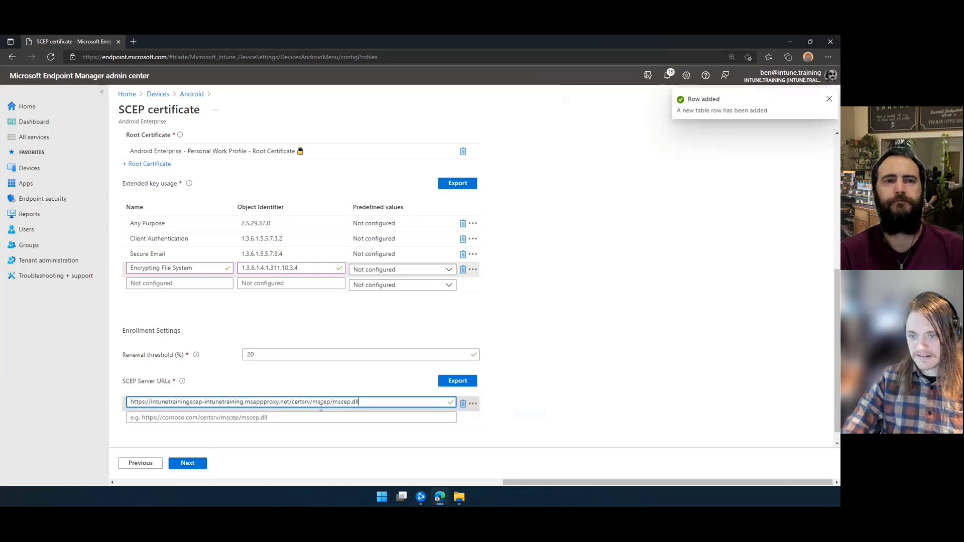
pyautogui.click(195, 465)
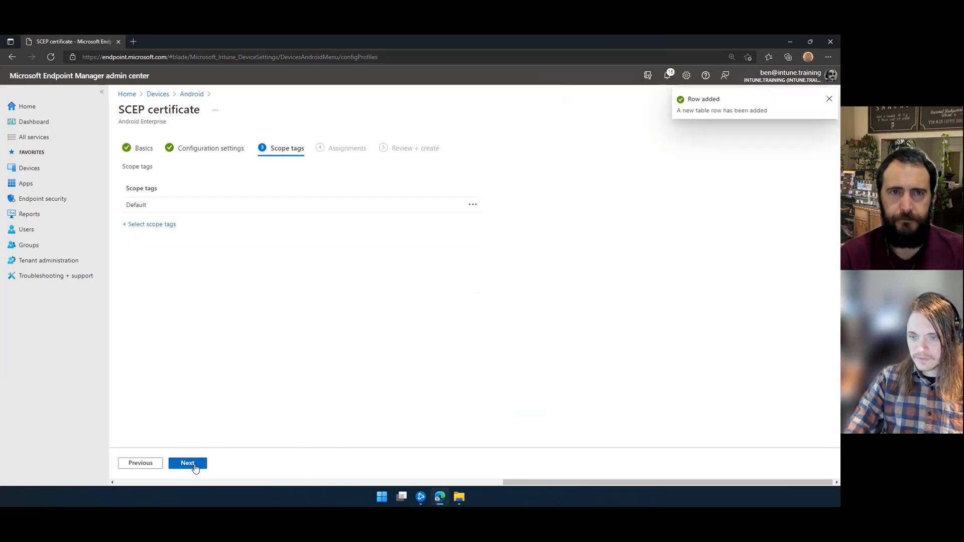
# Keep the Default scope tag and assign the SCEP certificate profile to the group SecGrp_SH
pyautogui.click(195, 465)
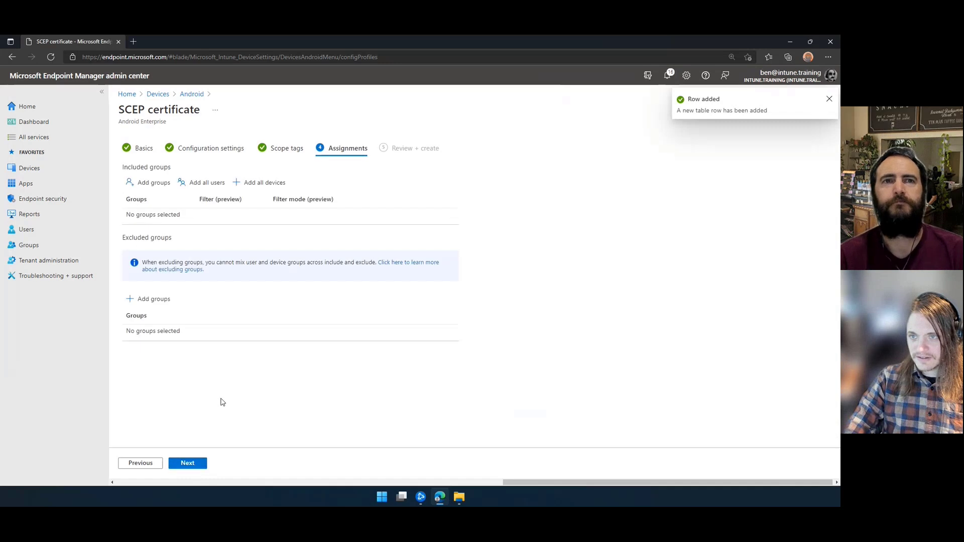
pyautogui.click(159, 183)
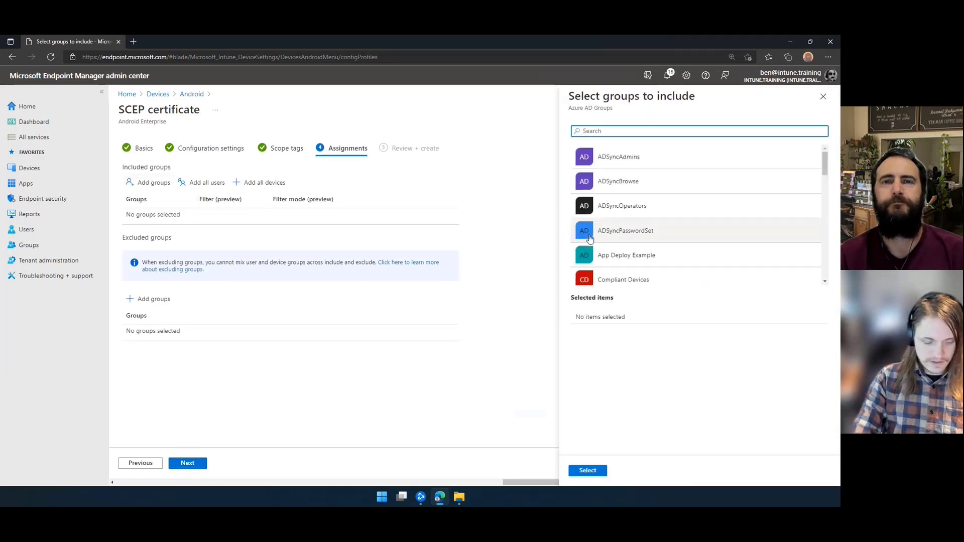
pyautogui.write('sec')
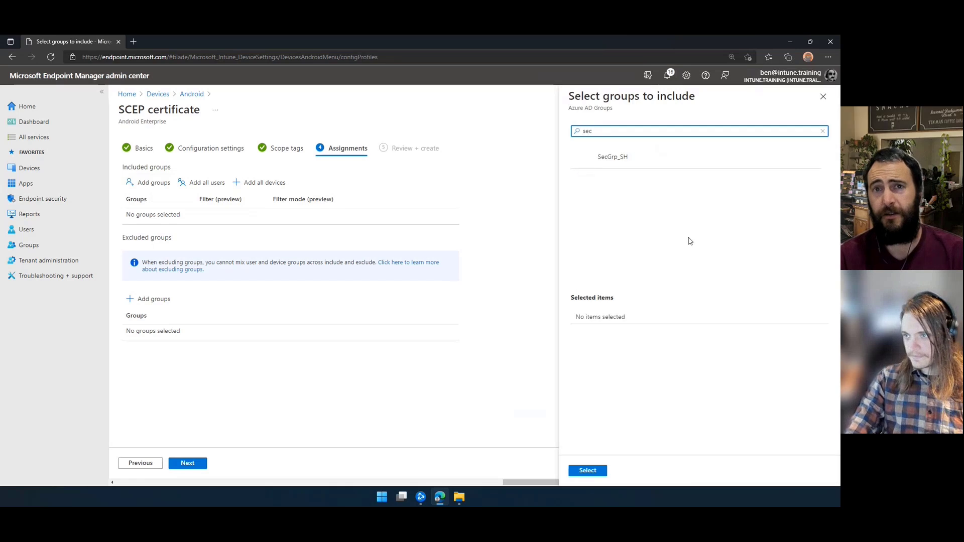
pyautogui.click(623, 159)
pyautogui.click(588, 473)
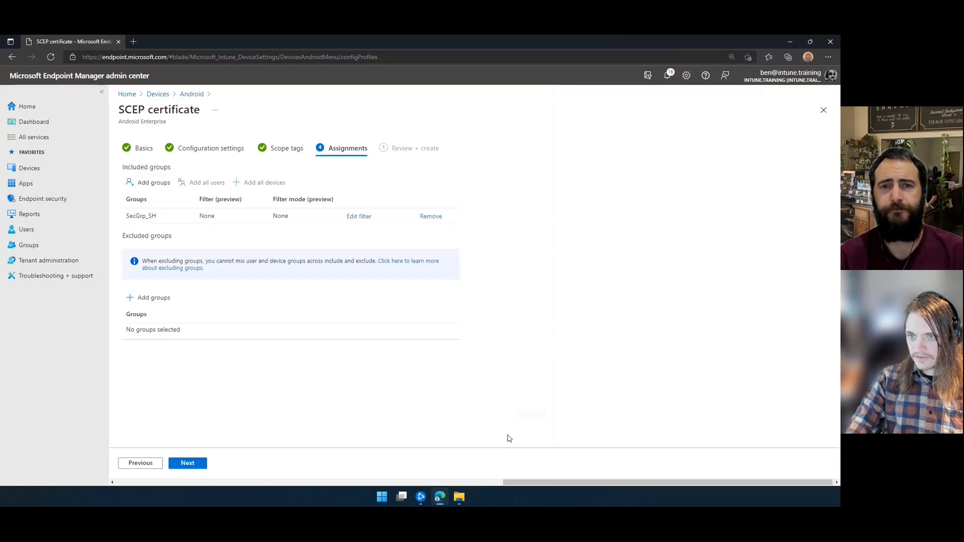
# Review the SCEP certificate profile's summary, widening the Name column of the extended key usages, and create the profile
pyautogui.click(194, 463)
pyautogui.scroll(-3, 200, 354)
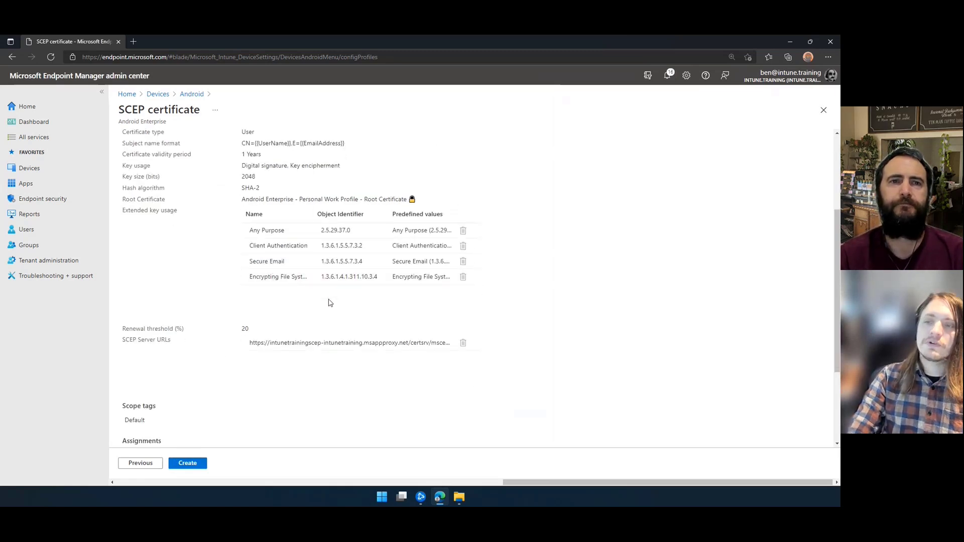
pyautogui.scroll(1, 369, 341)
pyautogui.scroll(2, 335, 357)
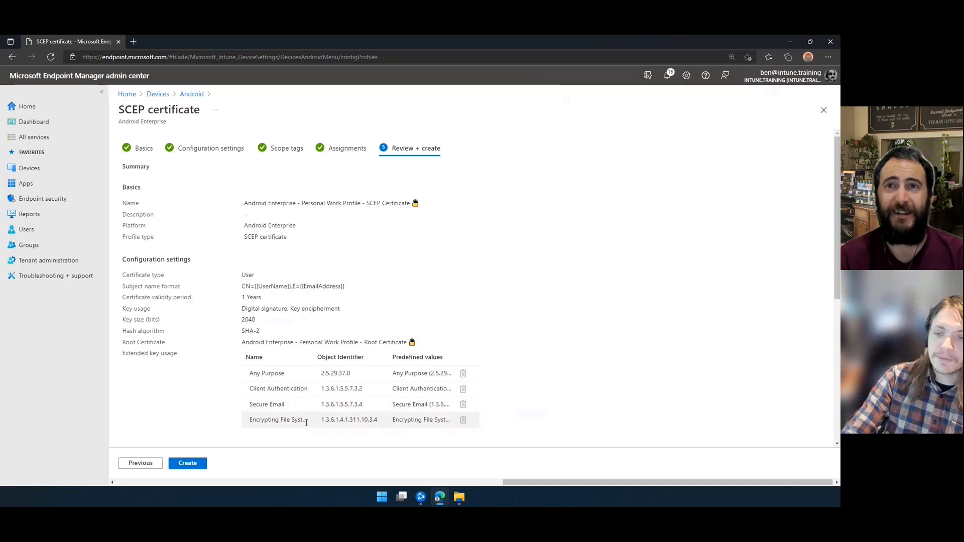
pyautogui.moveTo(313, 357); pyautogui.dragTo(334, 357)
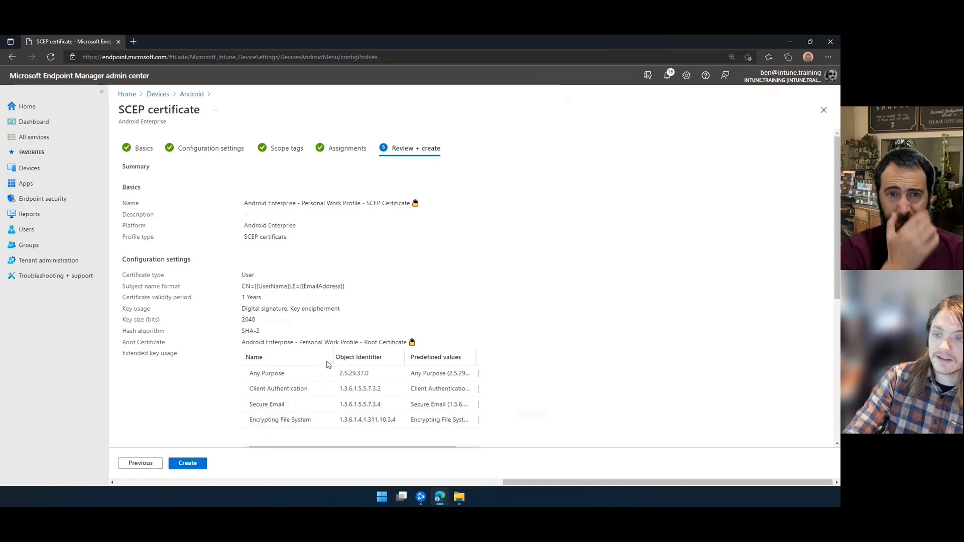
pyautogui.scroll(-5, 354, 351)
pyautogui.scroll(3, 350, 332)
pyautogui.scroll(-4, 334, 344)
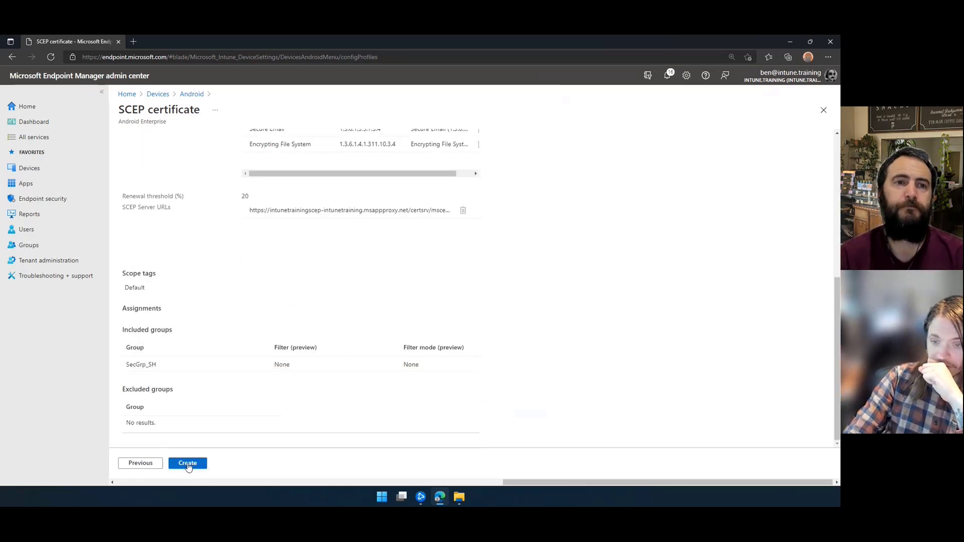
pyautogui.click(189, 465)
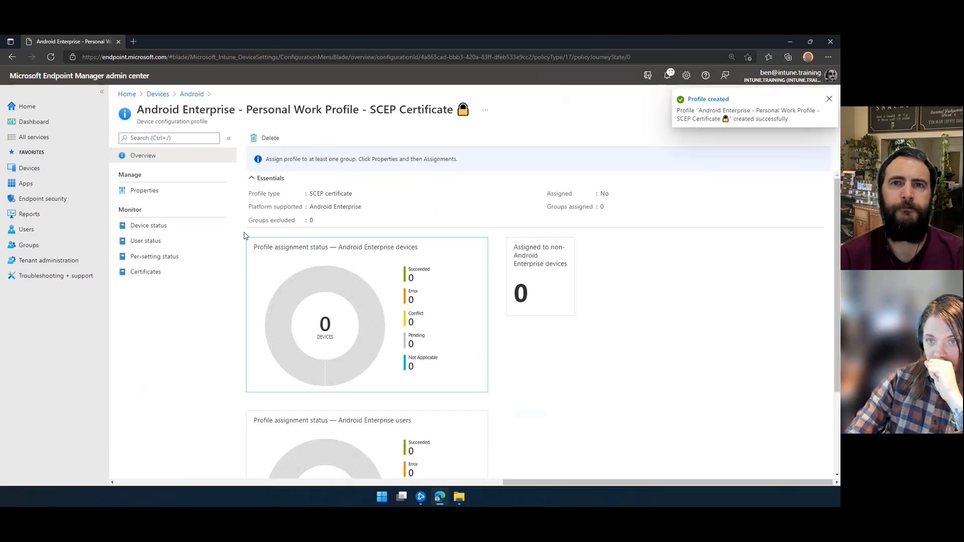
# Refresh the Android configuration profiles list and open the device status of the Root Certificate profile
pyautogui.click(192, 94)
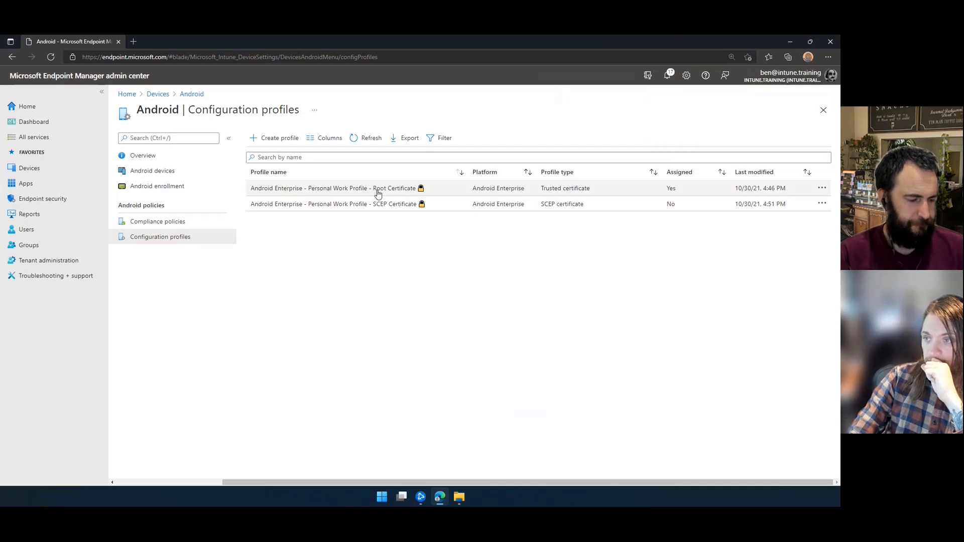
pyautogui.click(367, 144)
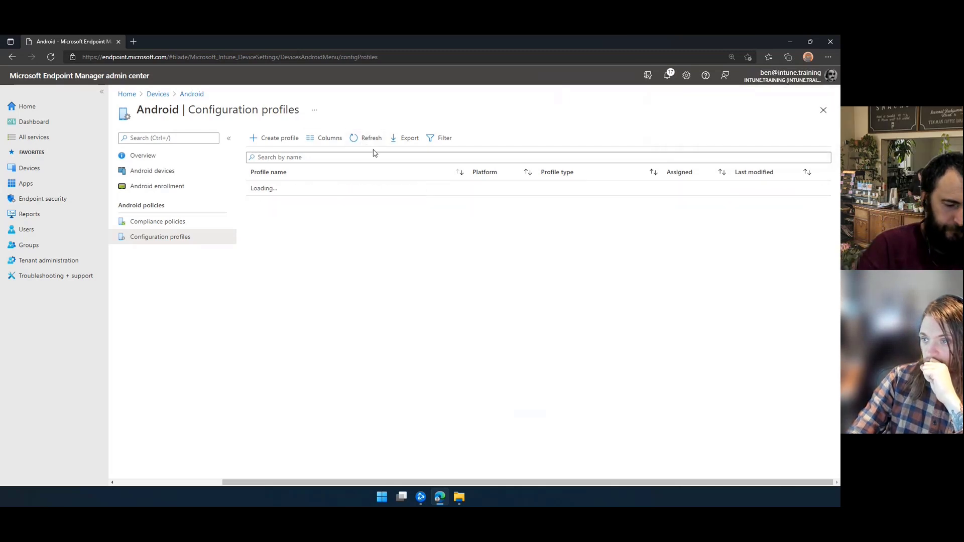
pyautogui.click(382, 191)
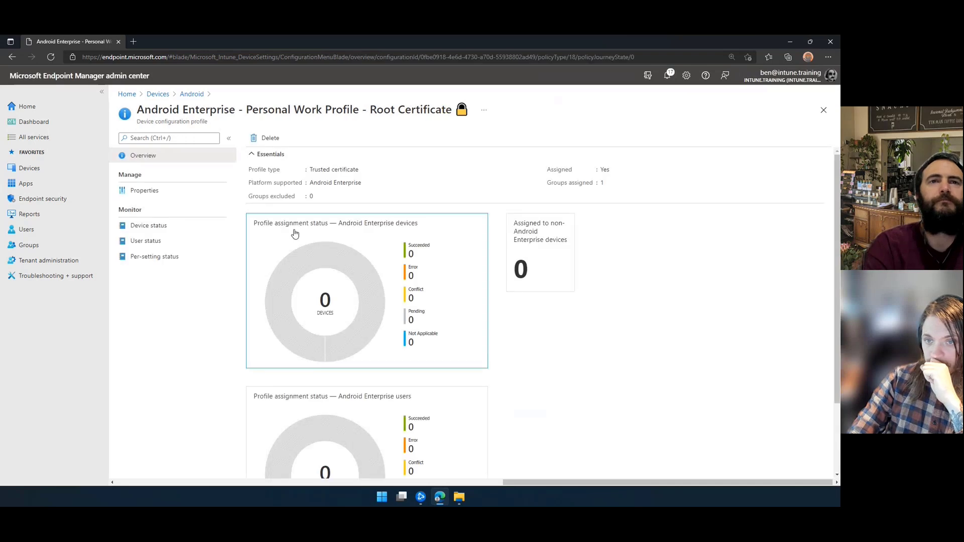
pyautogui.click(159, 230)
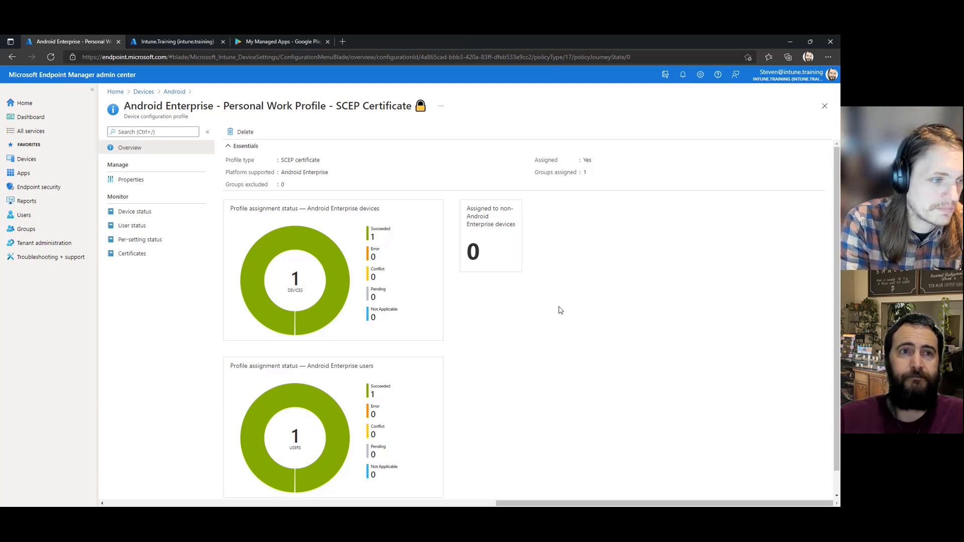
# Open the Android device from the SCEP Certificate profile's device status and check its operating system in the hardware details
pyautogui.click(150, 256)
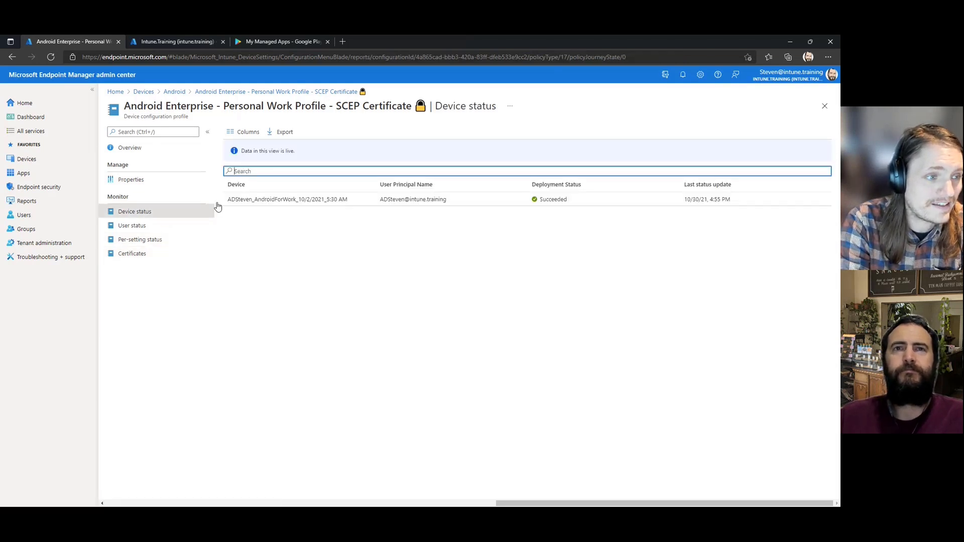
pyautogui.click(383, 200)
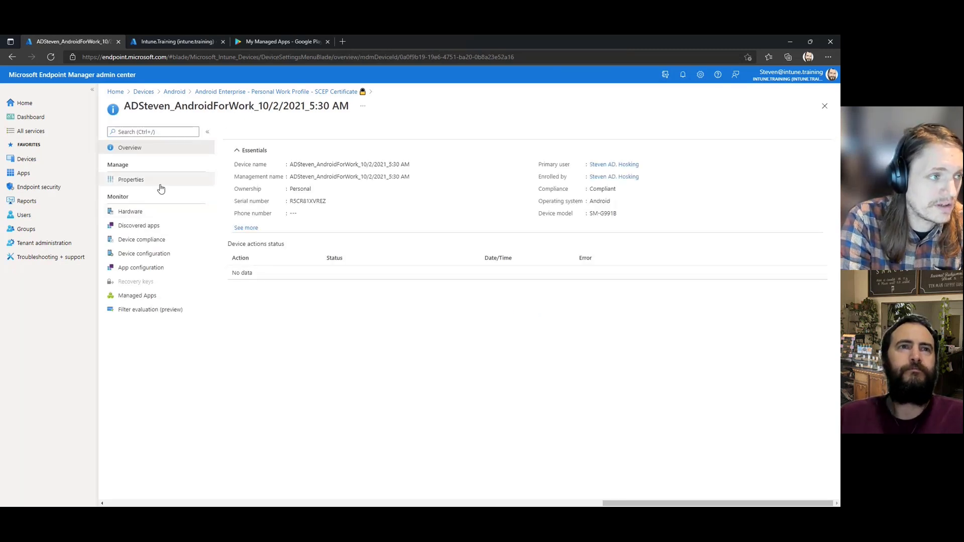
pyautogui.click(166, 217)
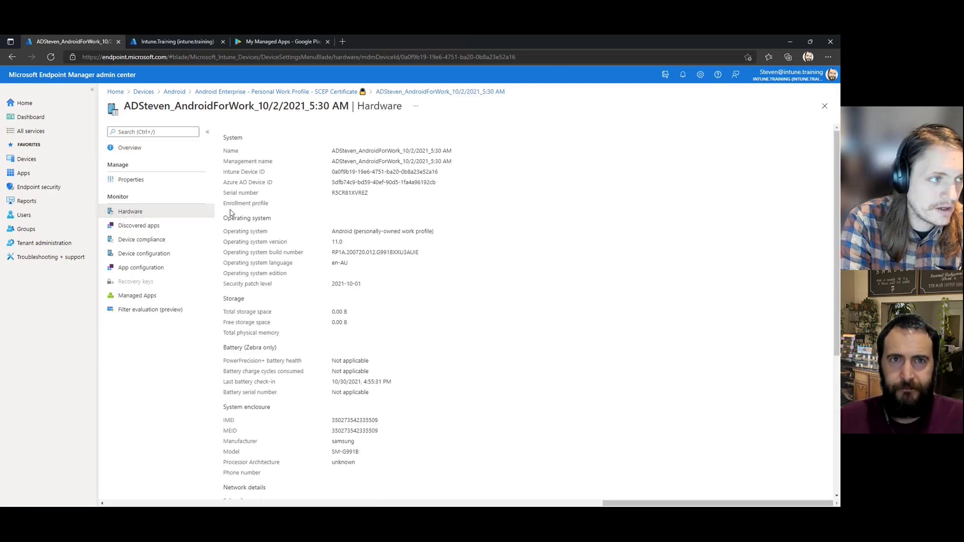
pyautogui.moveTo(332, 232); pyautogui.dragTo(458, 226)
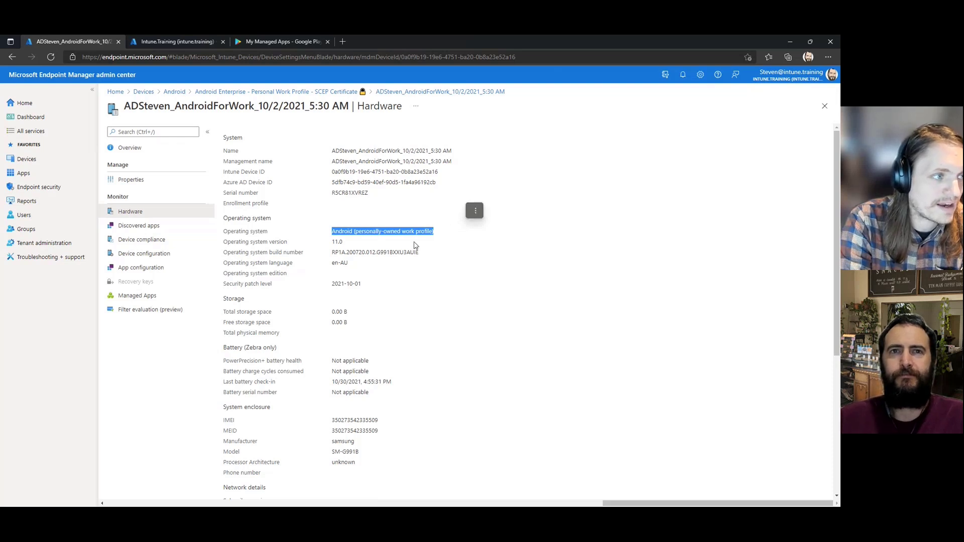
pyautogui.click(396, 245)
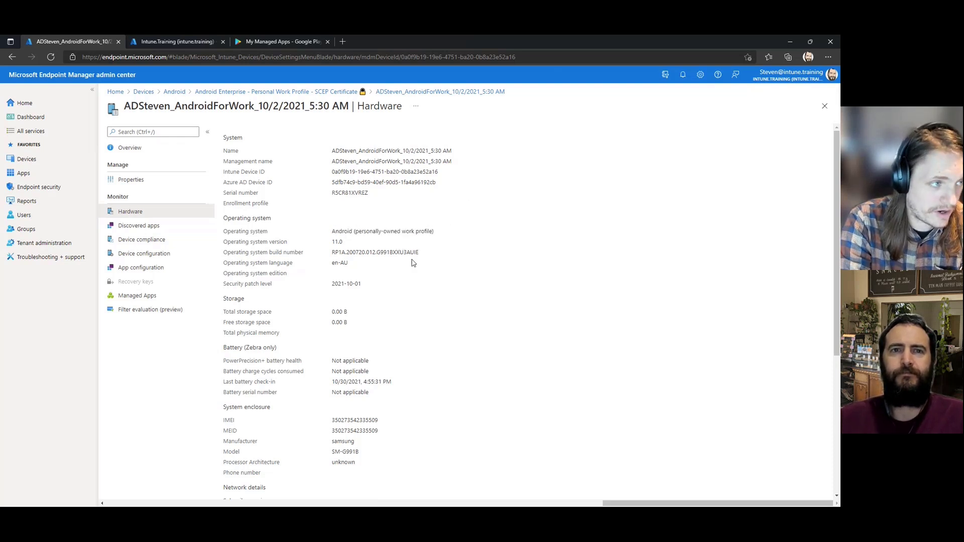
# Enlarge the page and examine the operating system entries in the device's hardware details
pyautogui.hotkey('ctrl', '+')
pyautogui.hotkey('ctrl', '+')
pyautogui.moveTo(547, 272)
pyautogui.mouseDown()
pyautogui.moveTo(361, 284)
pyautogui.moveTo(530, 271)
pyautogui.mouseUp()
pyautogui.rightClick(531, 271)
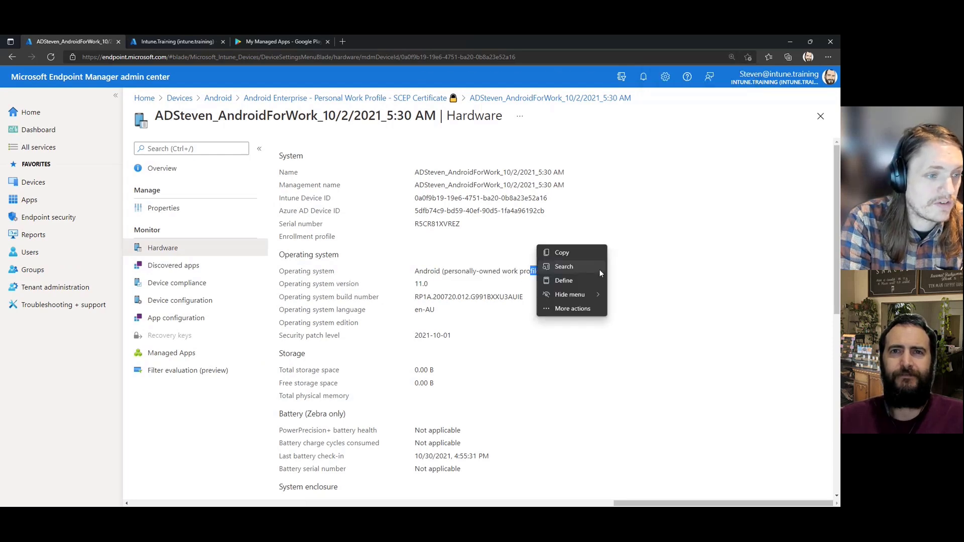
pyautogui.click(599, 269)
pyautogui.click(822, 82)
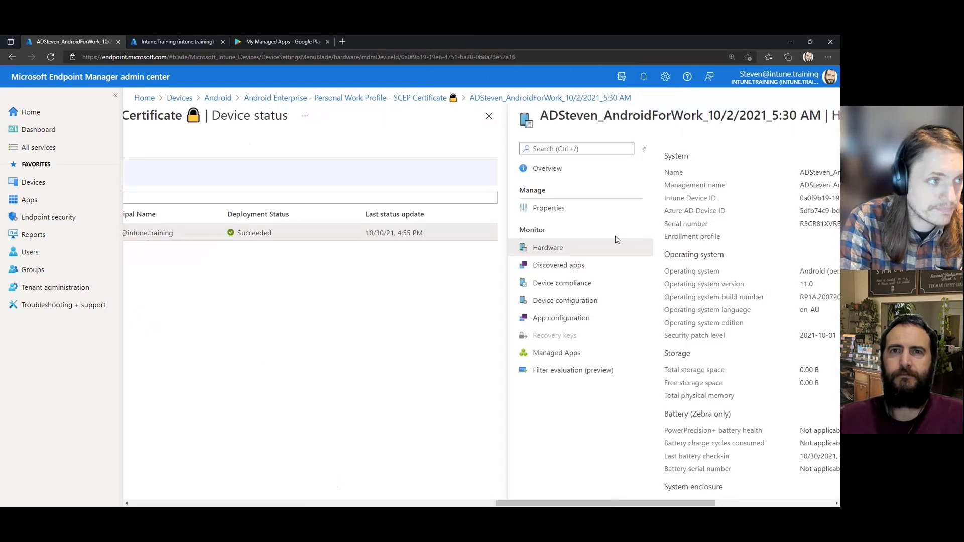
pyautogui.moveTo(603, 503); pyautogui.dragTo(722, 492)
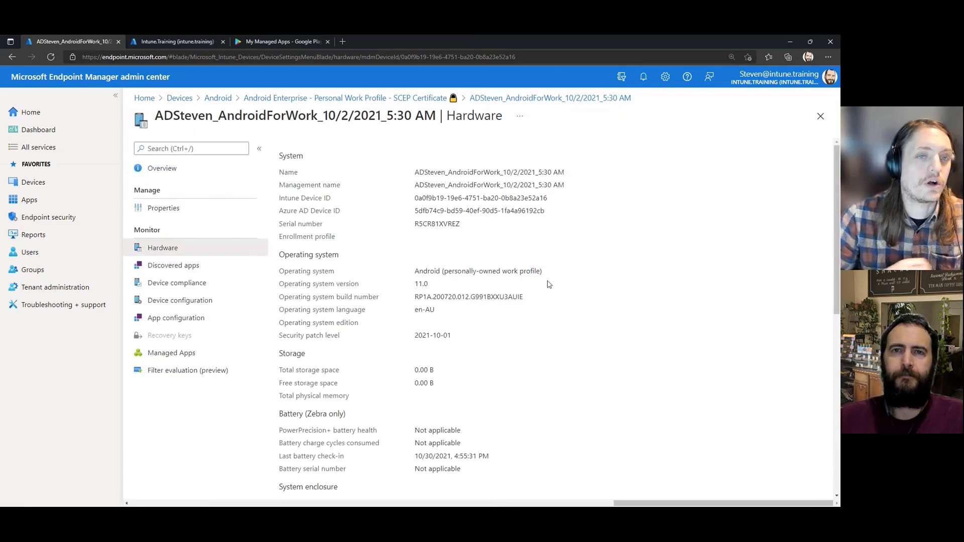
pyautogui.scroll(-1, 549, 284)
pyautogui.scroll(-1, 549, 284)
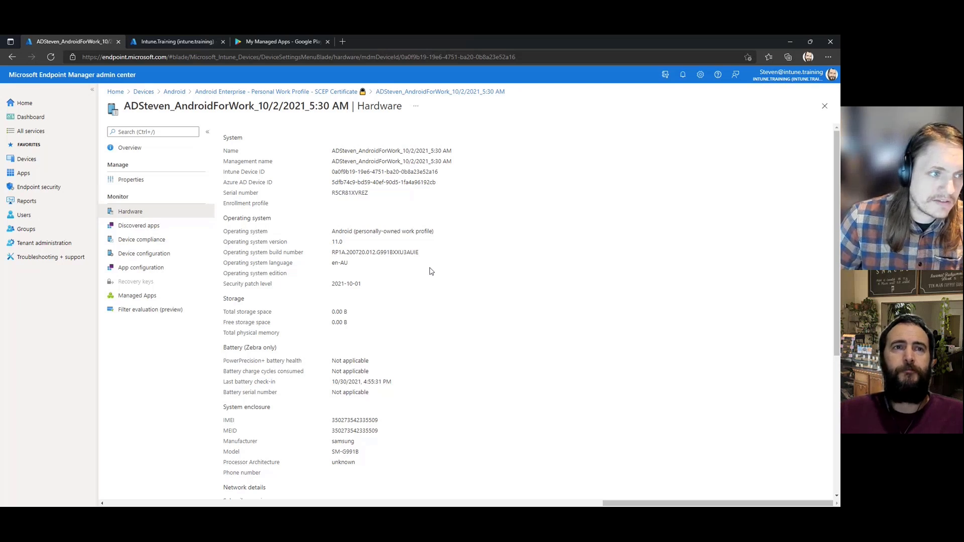
# Open the managed Google Play store through the Managed Google Play connector in tenant administration
pyautogui.click(178, 44)
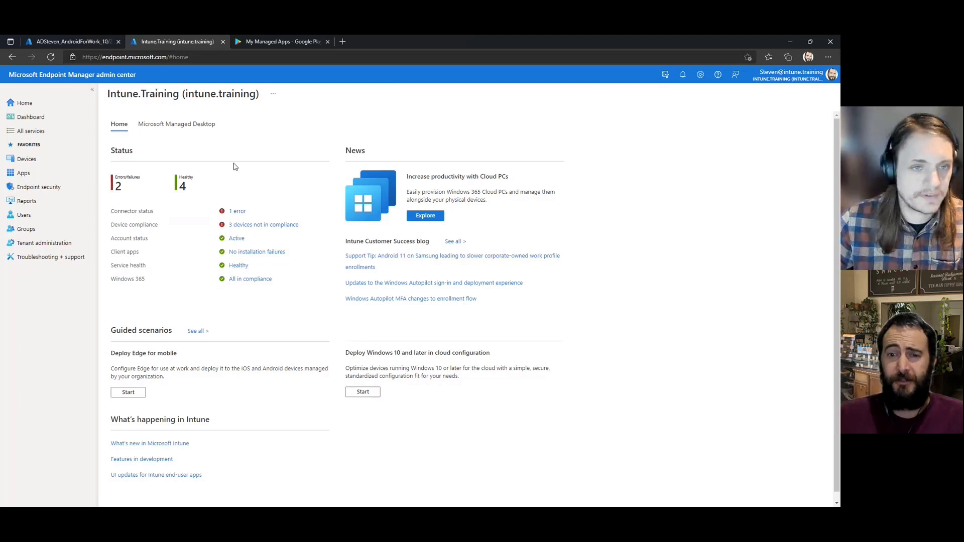
pyautogui.click(78, 247)
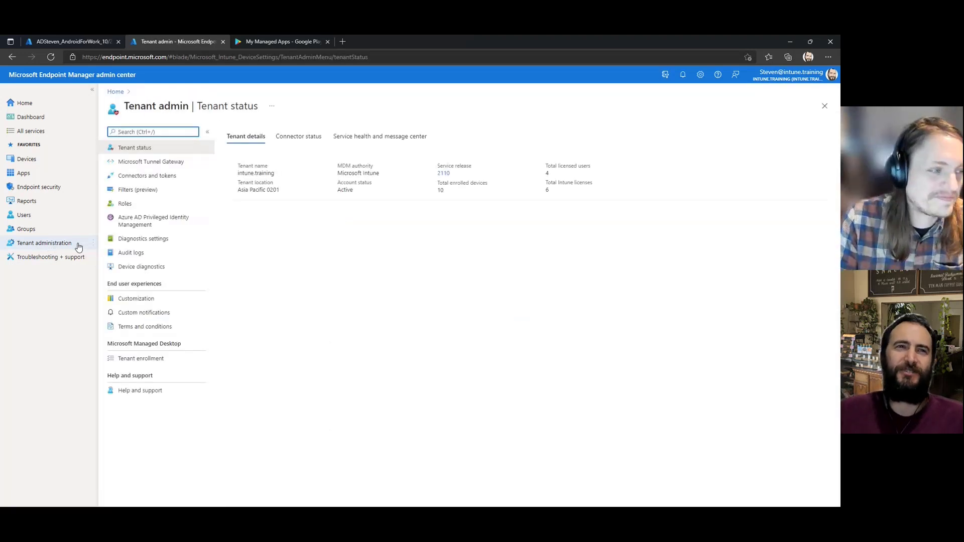
pyautogui.click(155, 177)
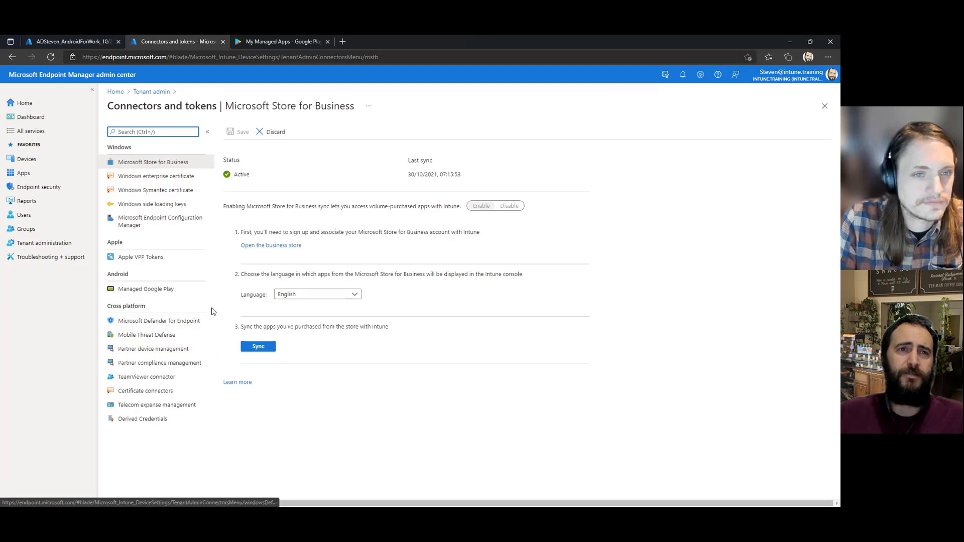
pyautogui.click(144, 290)
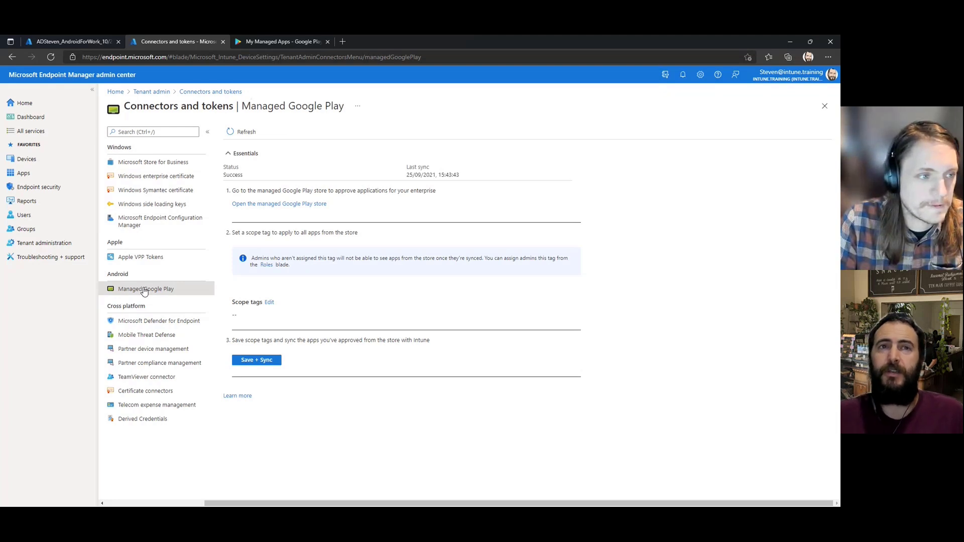
pyautogui.click(285, 204)
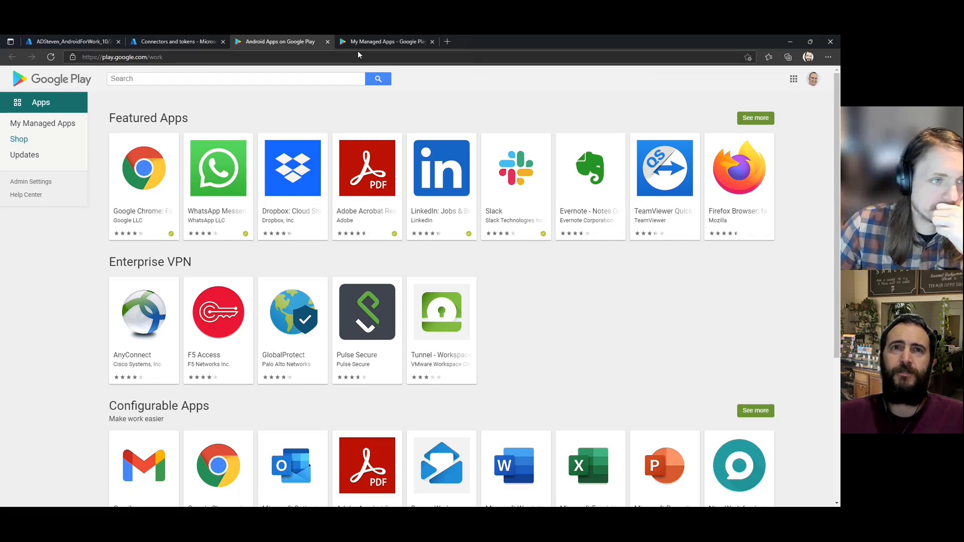
# Switch to the My Managed Apps page, close the extra Google Play page and open the app shop
pyautogui.click(390, 41)
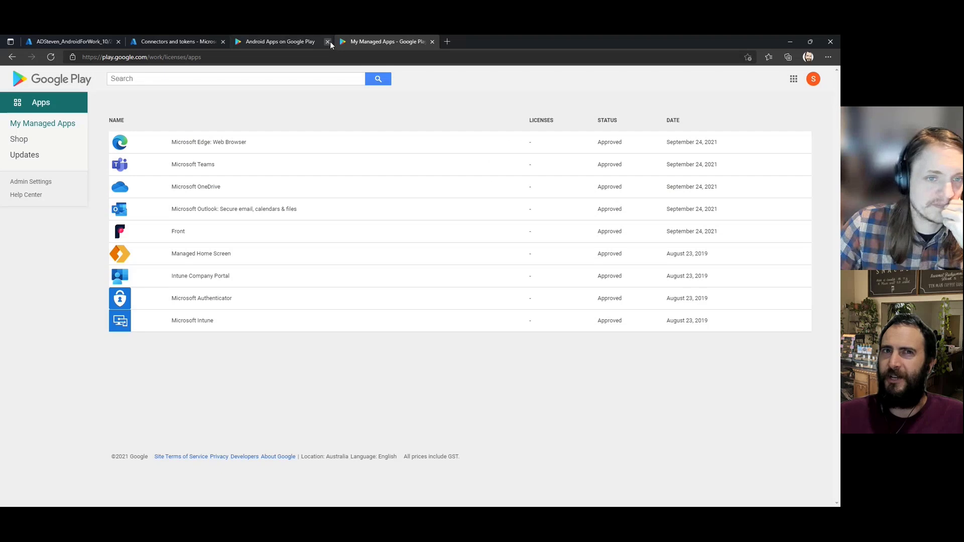
pyautogui.click(327, 41)
pyautogui.click(31, 143)
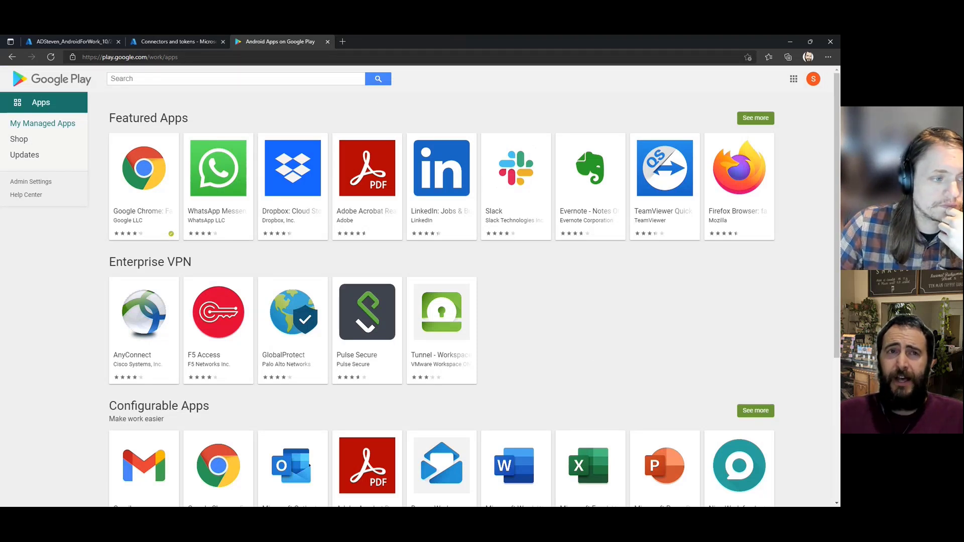
# Search the store for "my certificates" and open the details page of the My Certificates app
pyautogui.click(248, 79)
pyautogui.write('my certificates')
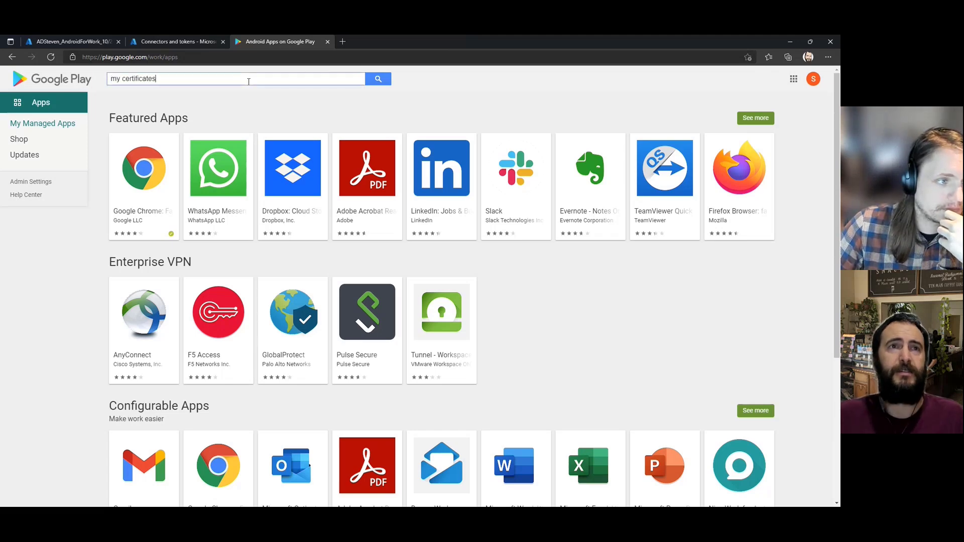
pyautogui.press('Return')
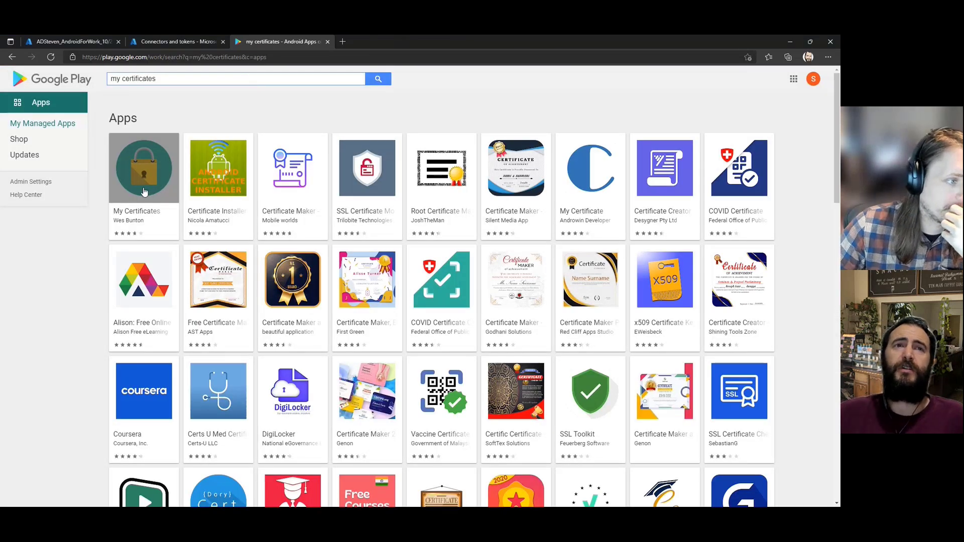
pyautogui.click(144, 179)
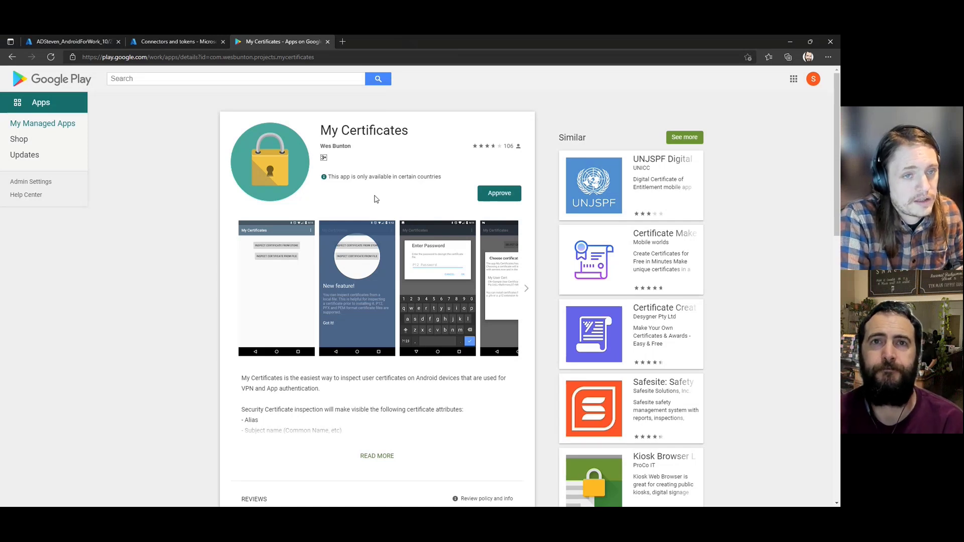
# Approve the My Certificates app and its permissions, keeping it approved when the app requests new permissions
pyautogui.click(501, 198)
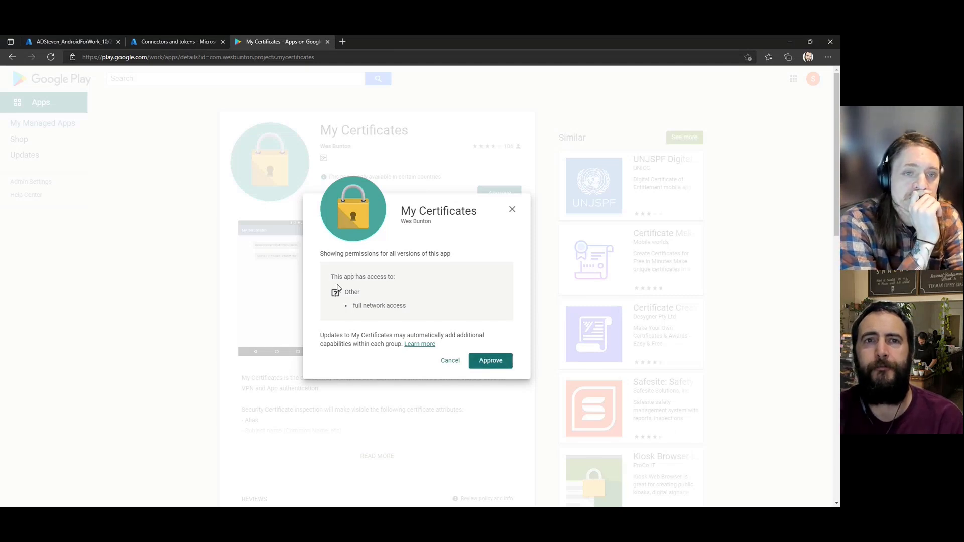
pyautogui.moveTo(331, 275); pyautogui.dragTo(415, 314)
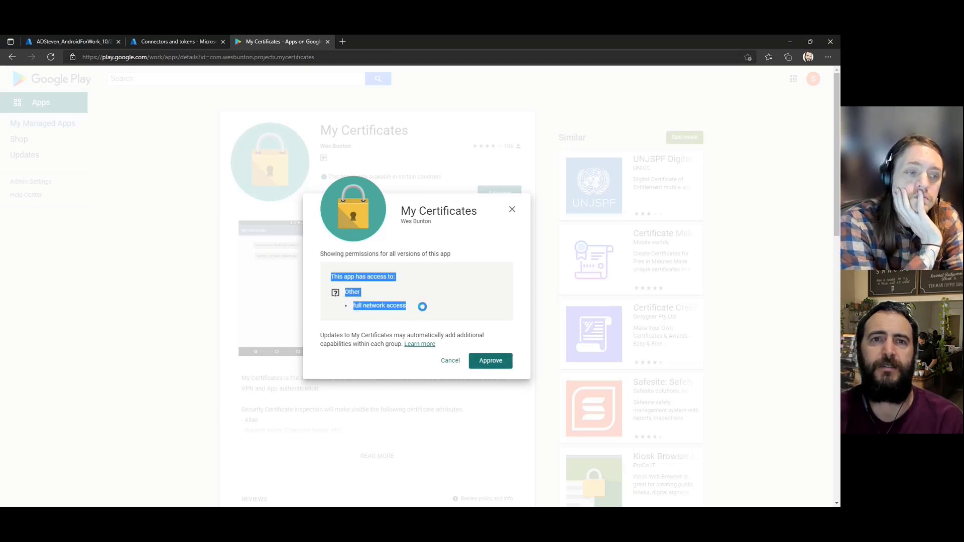
pyautogui.click(396, 315)
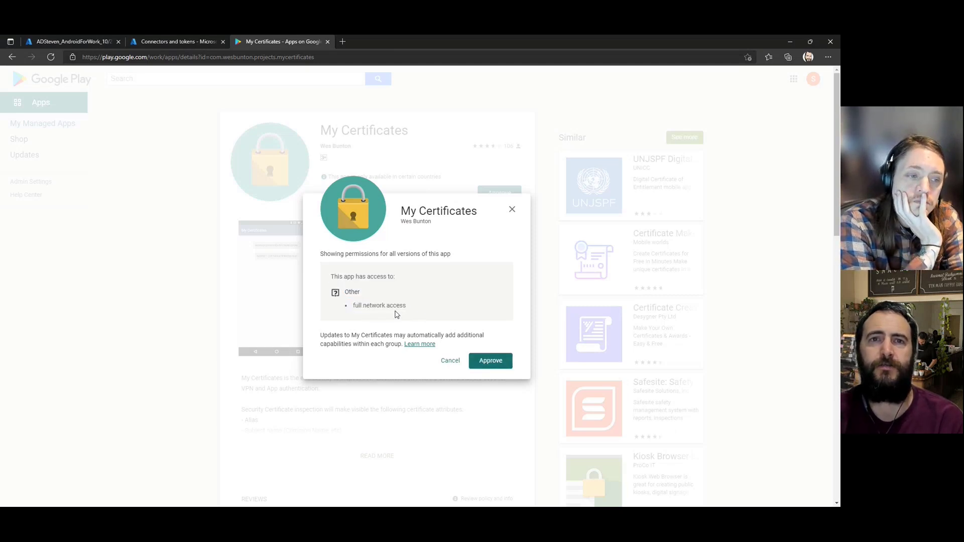
pyautogui.click(491, 361)
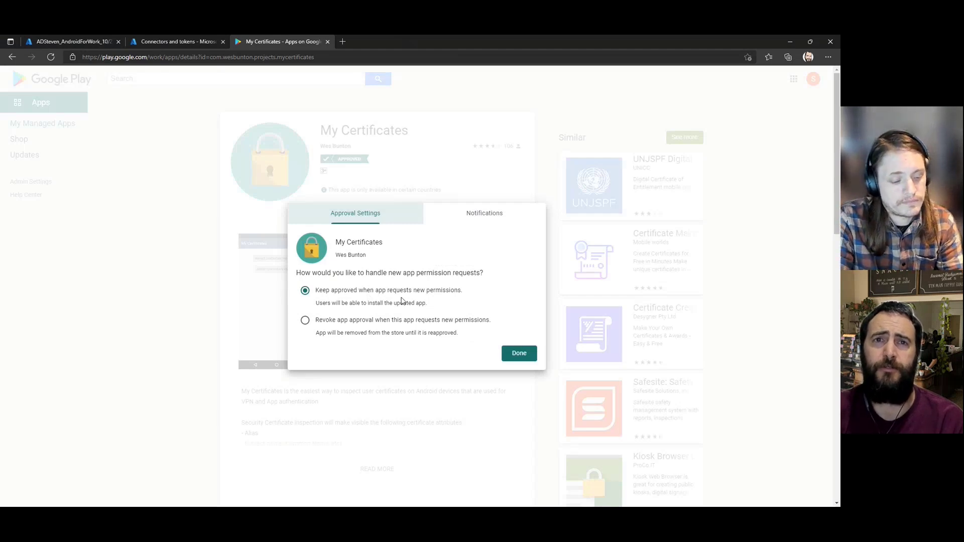
pyautogui.click(519, 354)
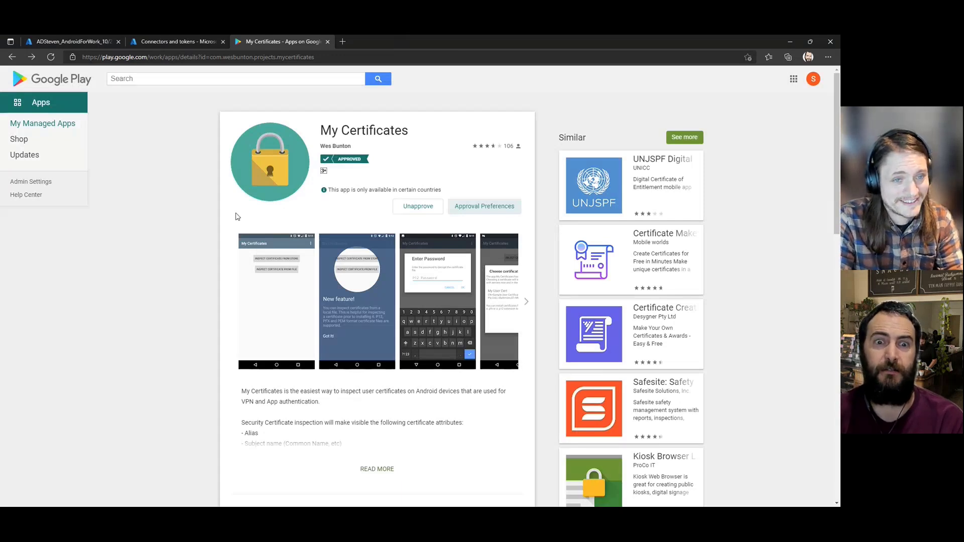
# Sync the approved managed Google Play apps with Intune and open the list of Android apps
pyautogui.click(179, 42)
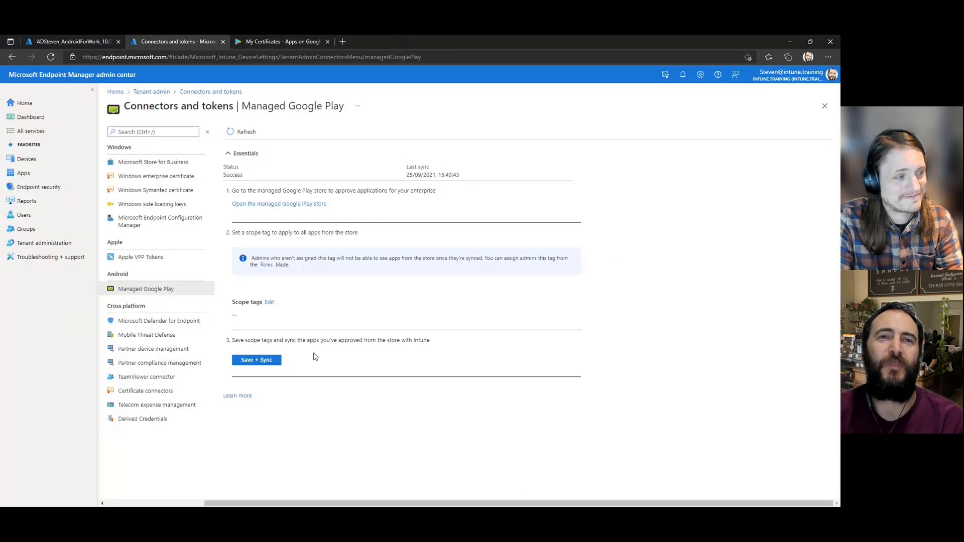
pyautogui.click(261, 366)
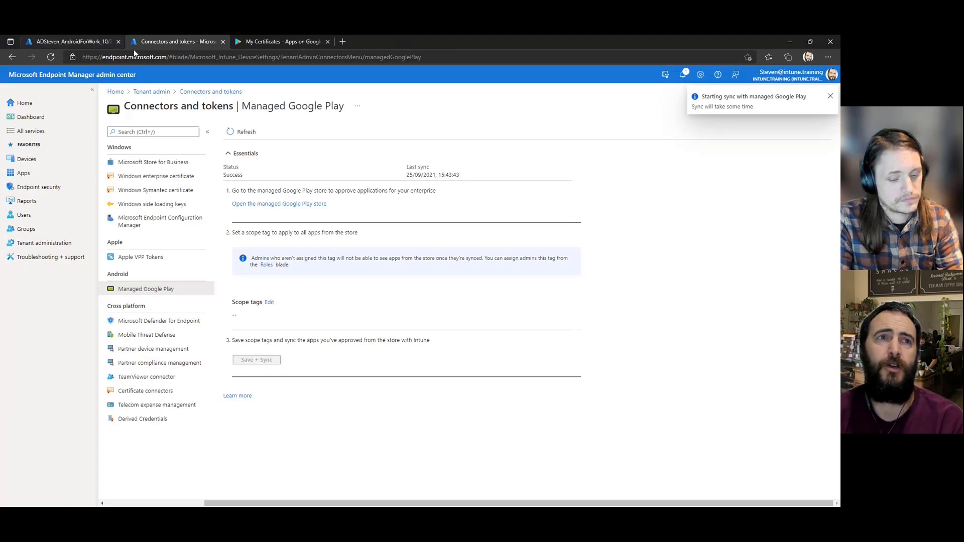
pyautogui.click(75, 41)
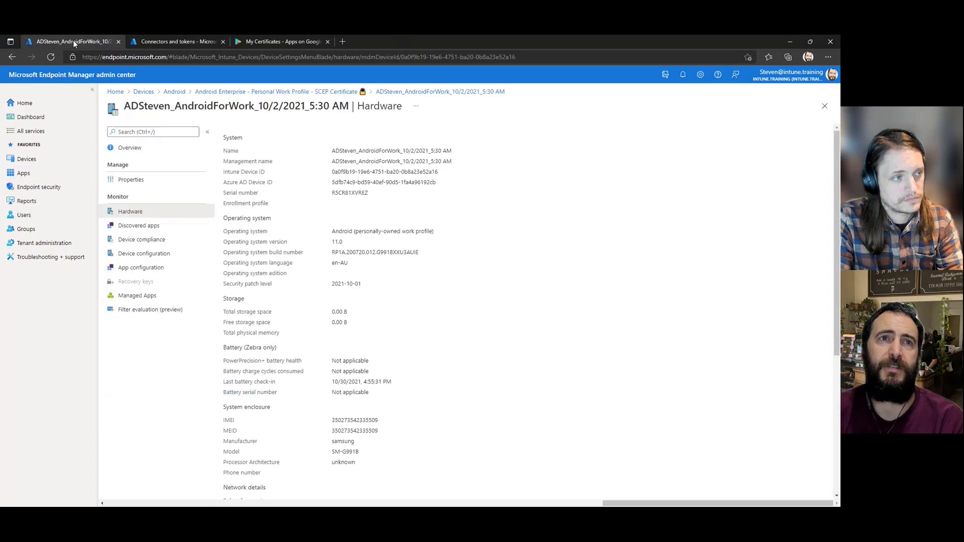
pyautogui.click(171, 93)
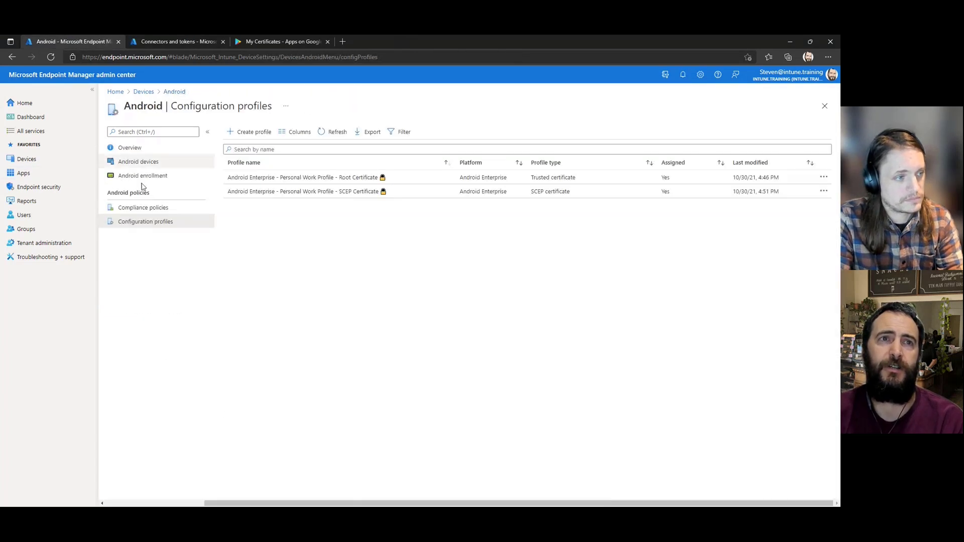
pyautogui.click(44, 174)
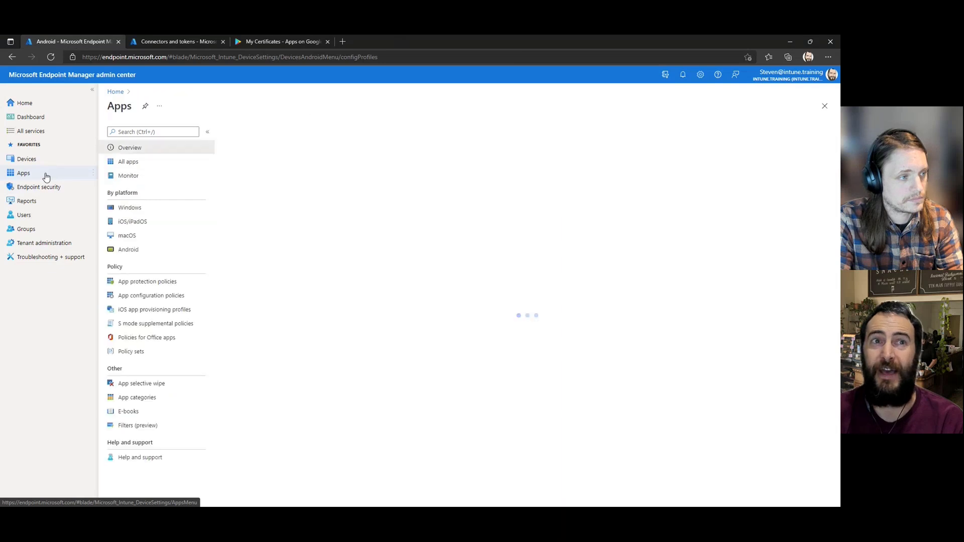
pyautogui.click(131, 250)
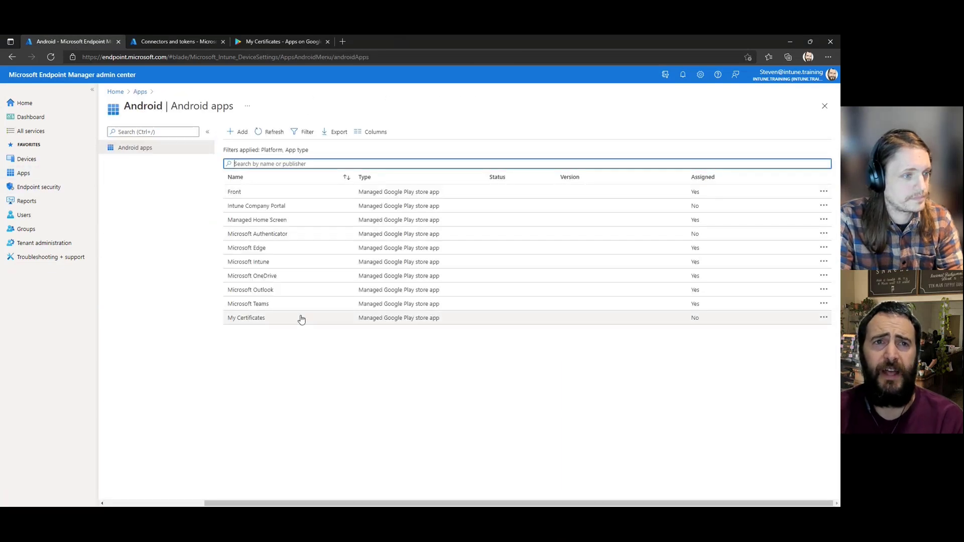
# Assign the My Certificates app to the SecGrp_SH group as available with or without enrollment and save the assignment
pyautogui.click(296, 322)
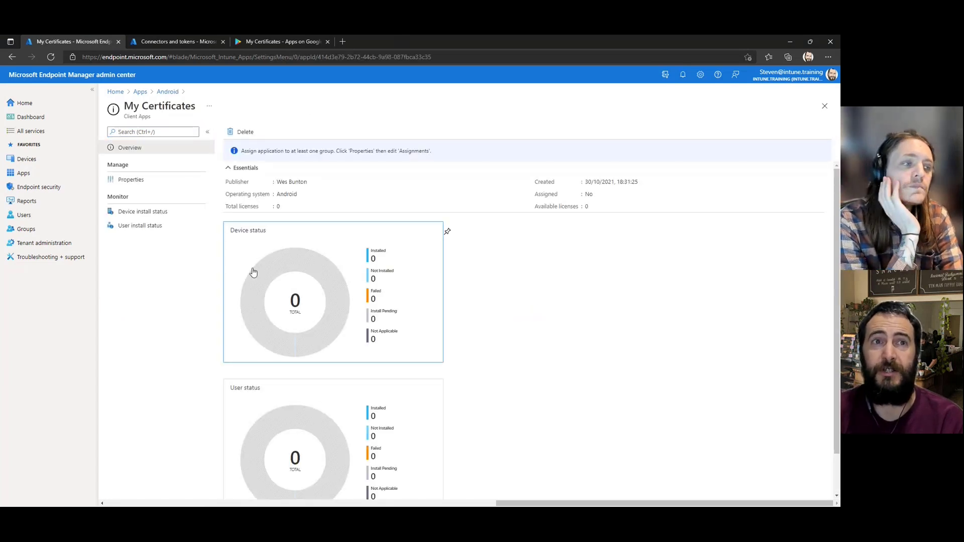
pyautogui.click(150, 180)
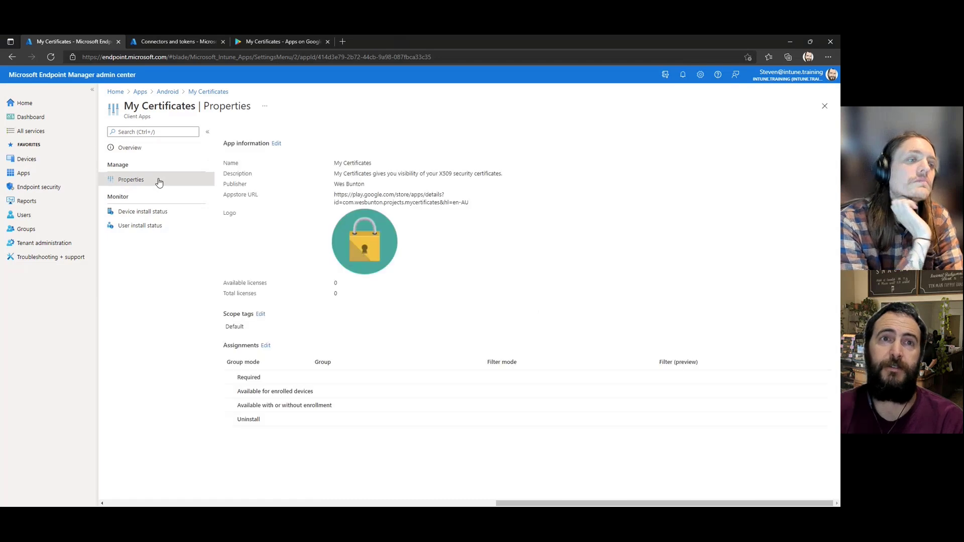
pyautogui.click(265, 346)
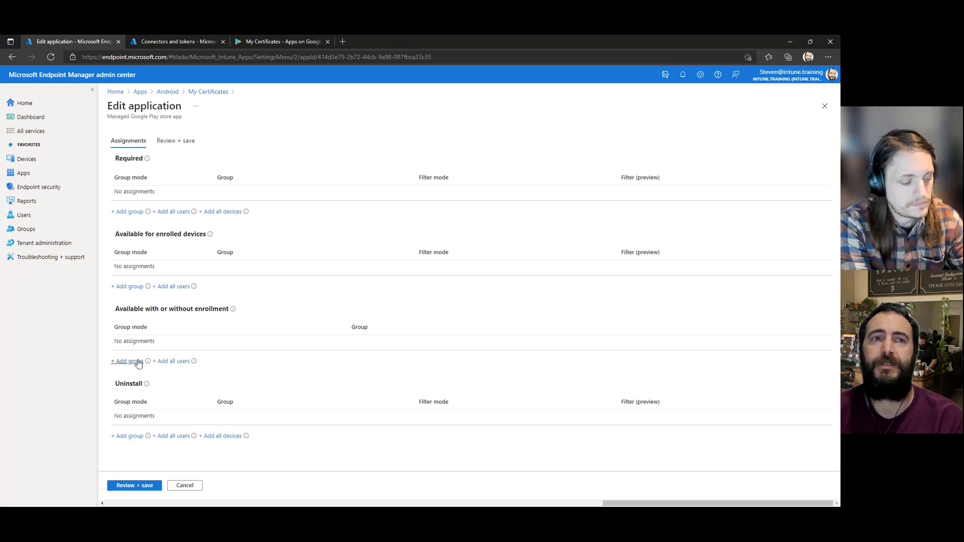
pyautogui.click(127, 286)
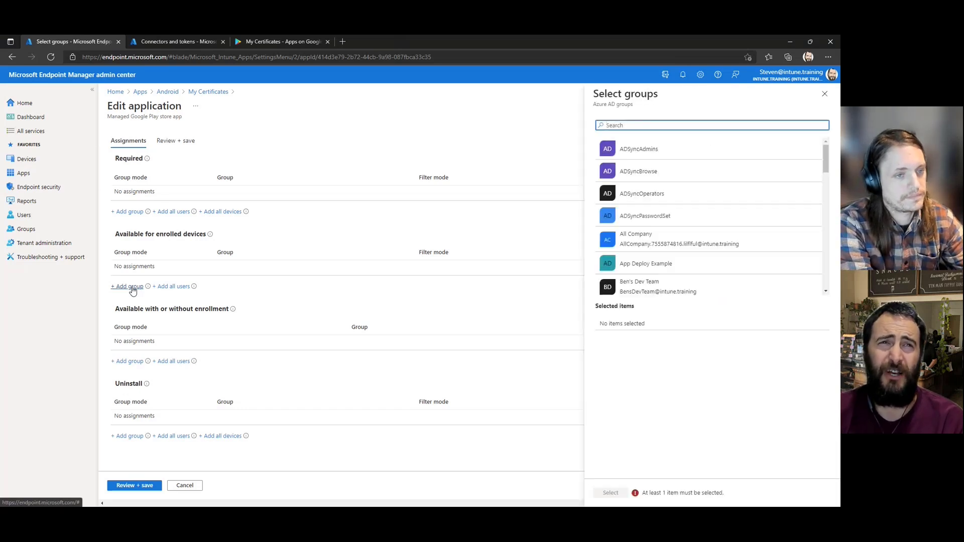
pyautogui.click(129, 362)
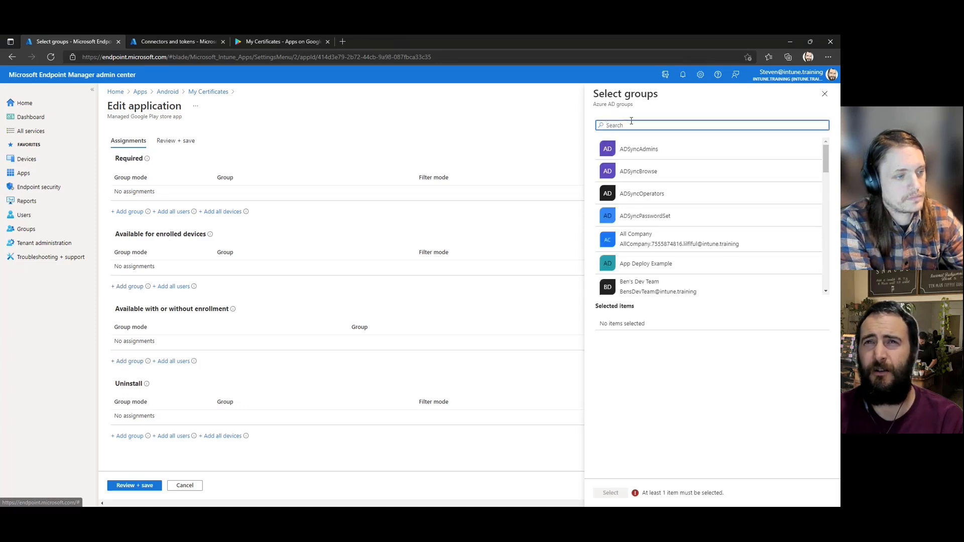
pyautogui.write('sec')
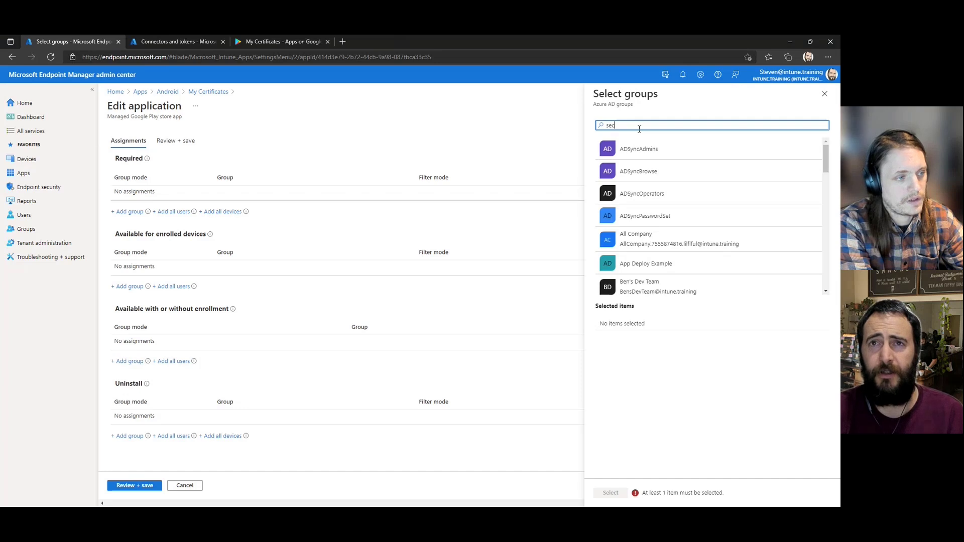
pyautogui.click(642, 148)
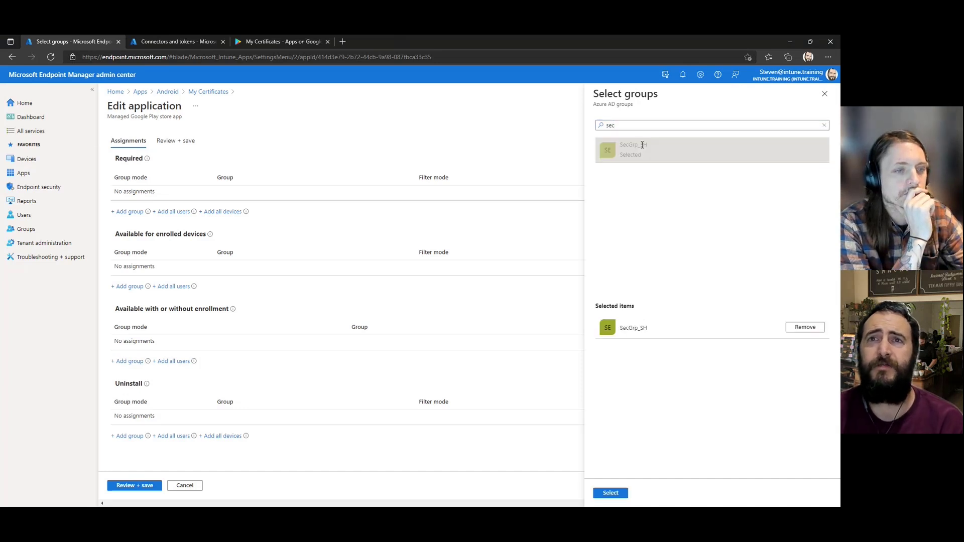
pyautogui.click(611, 492)
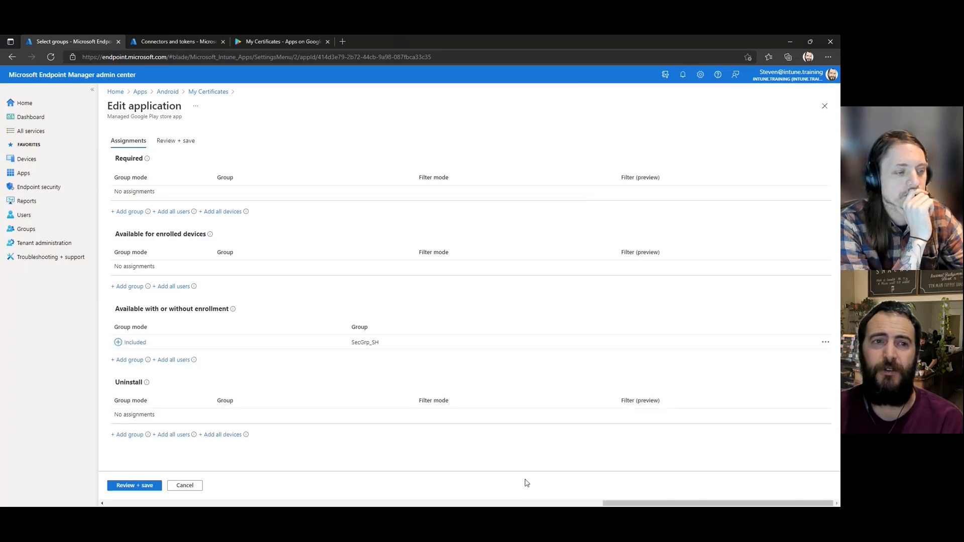
pyautogui.click(131, 486)
pyautogui.click(130, 485)
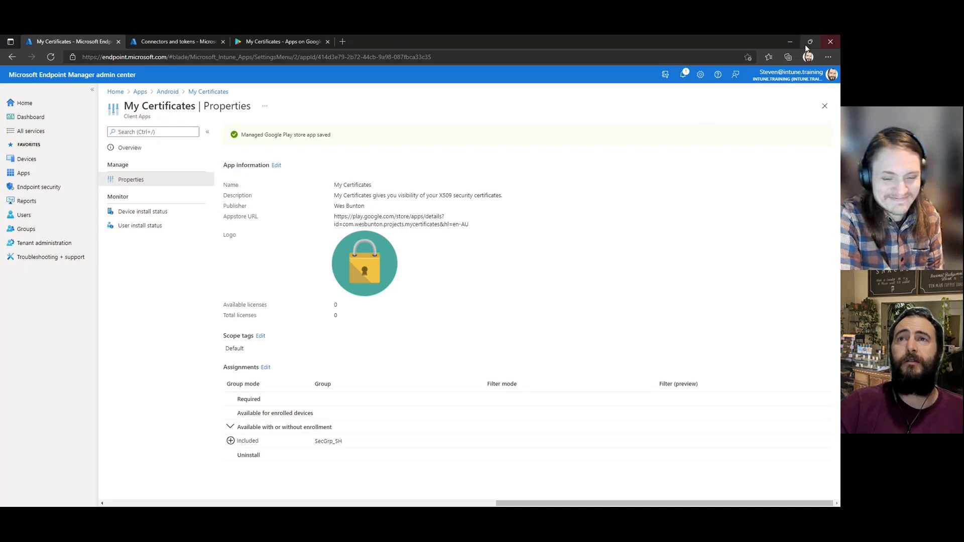
# Switch to the mirrored phone, examine the first certificate's details in My Certificates and return to the app's main screen
pyautogui.click(790, 43)
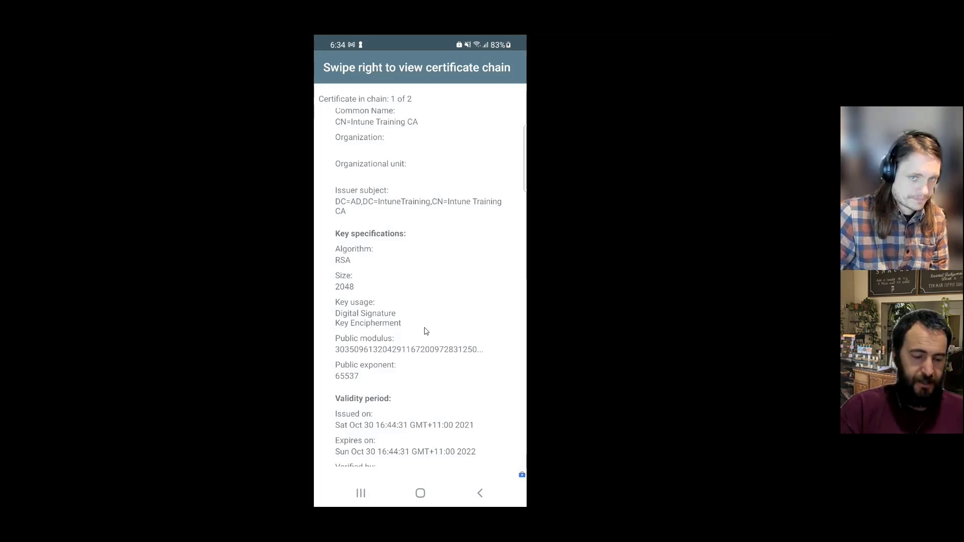
pyautogui.scroll(8, 426, 331)
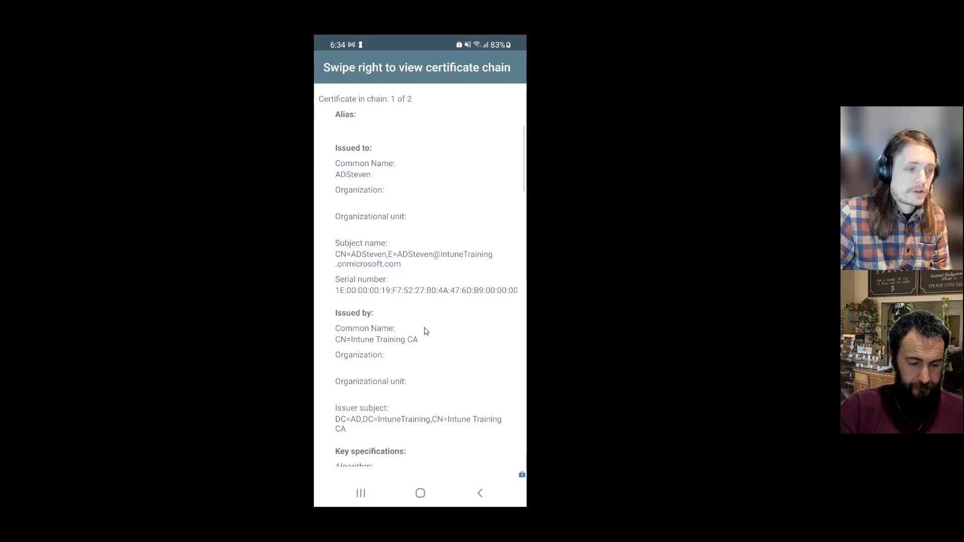
pyautogui.scroll(-10, 426, 332)
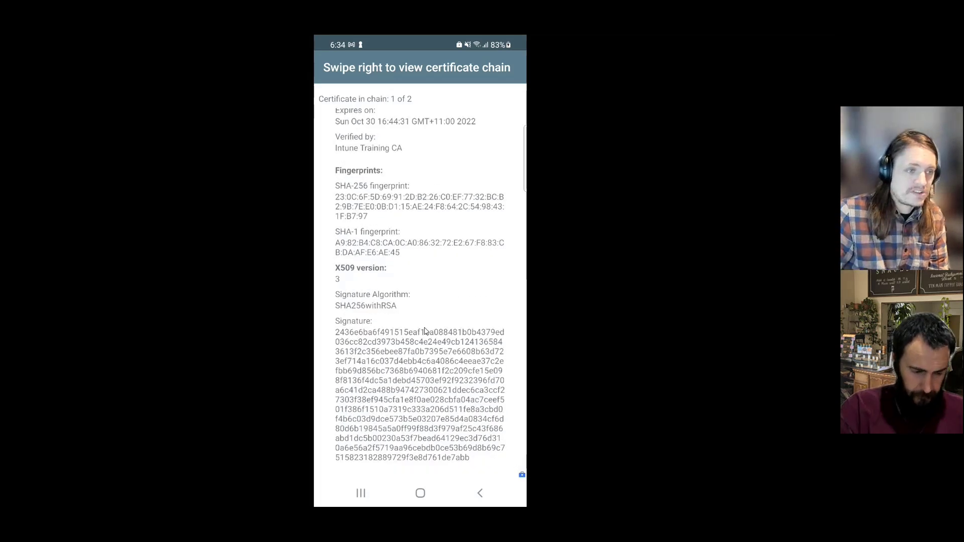
pyautogui.scroll(10, 426, 332)
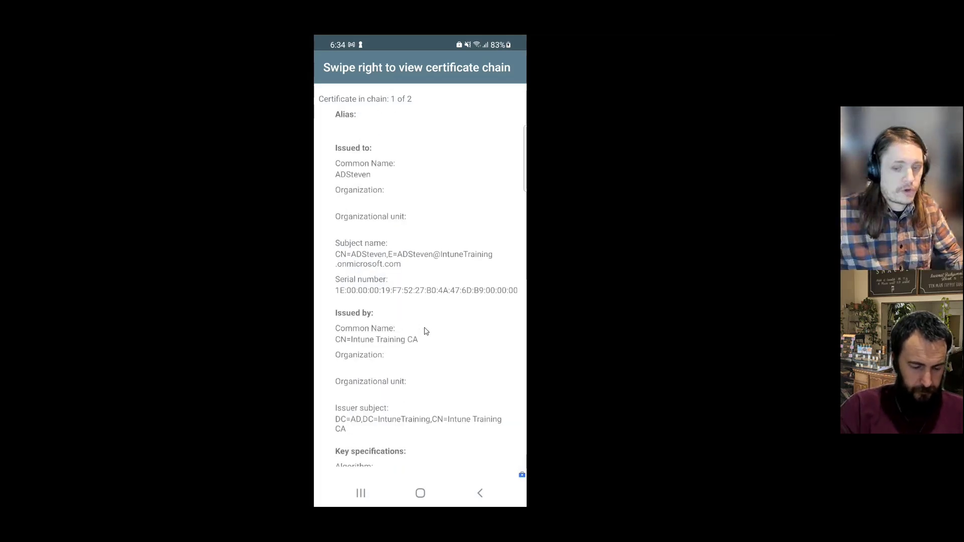
pyautogui.rightClick(426, 332)
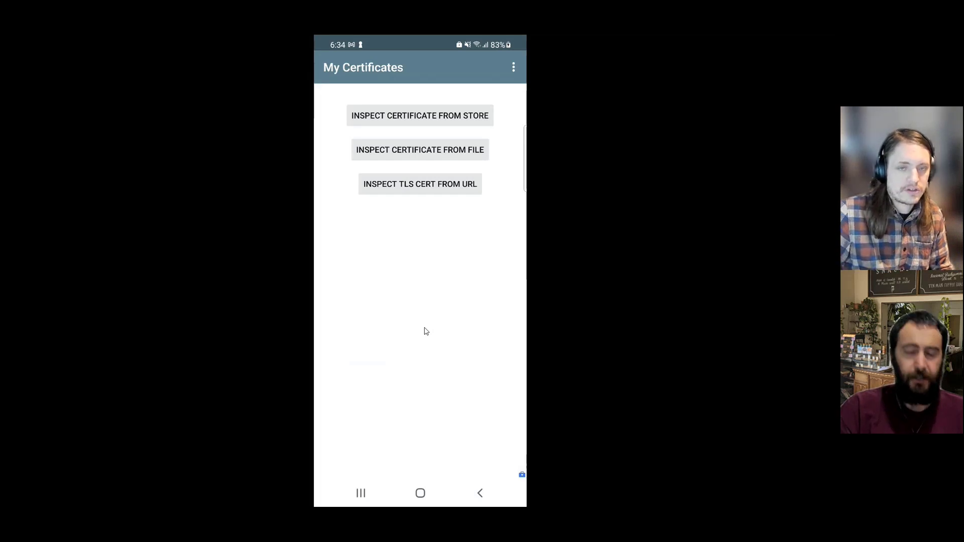